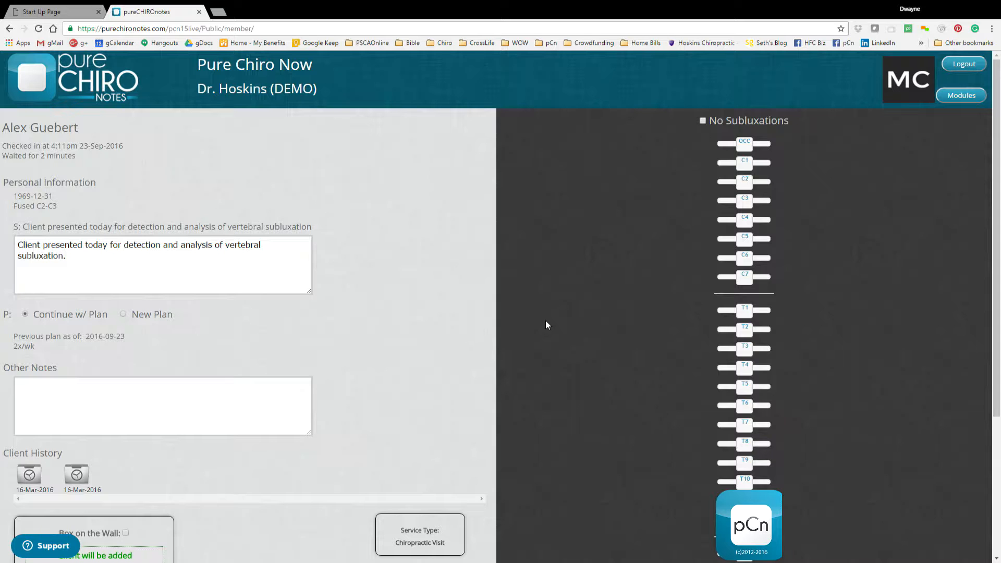
Step: Review the client's visit page, including the "Fused C2-C3" note and the default subjective statement about vertebral subluxation
scroll(545, 320, down, 4)
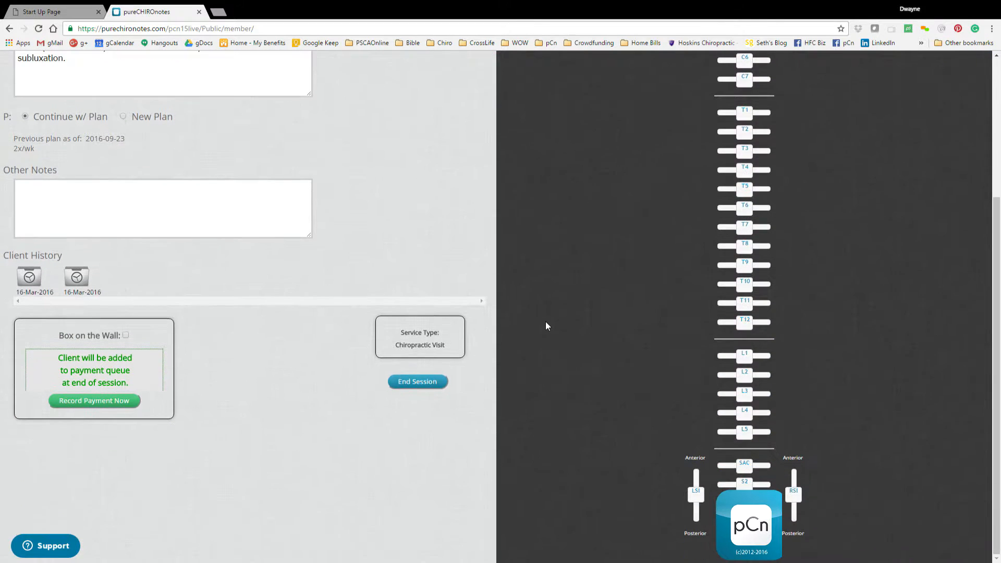
scroll(546, 326, up, 4)
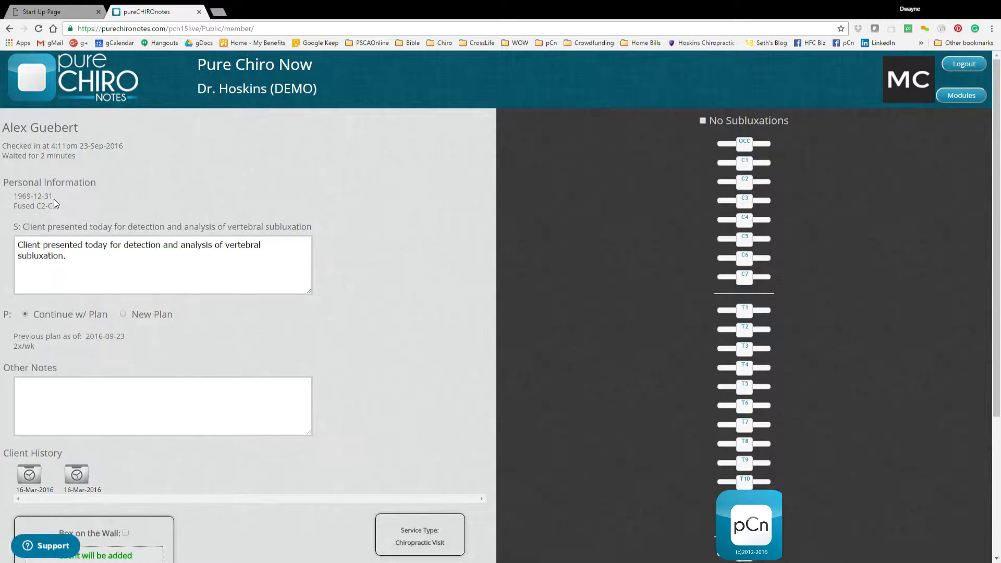
mouse_move(53, 199)
mouse_down()
mouse_move(18, 206)
mouse_move(59, 209)
mouse_up()
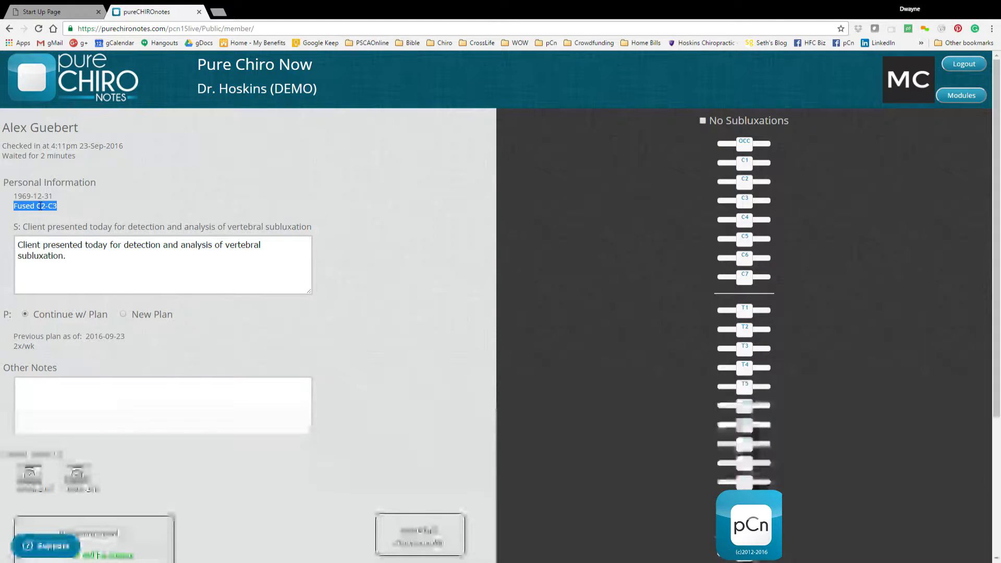
click(76, 263)
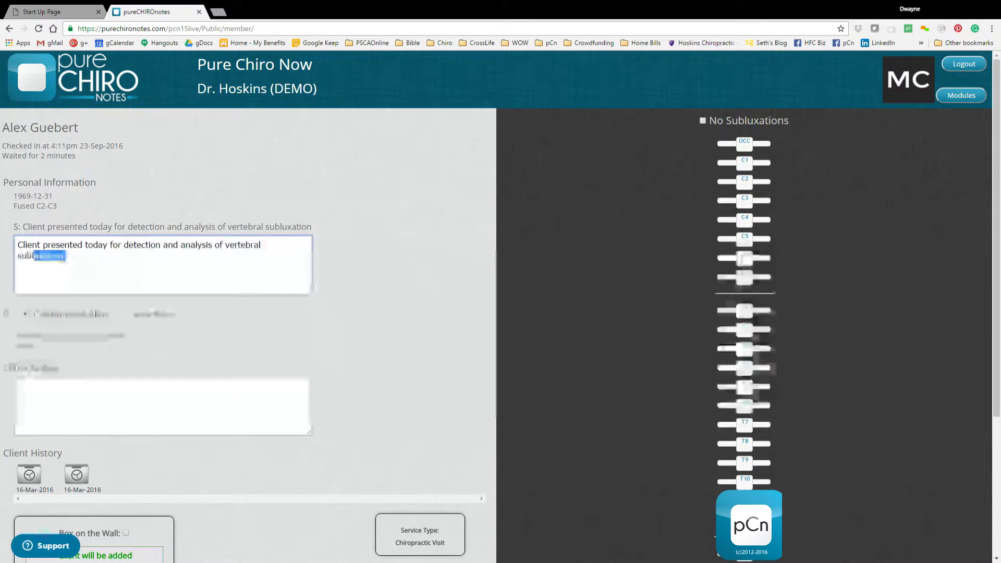
triple_click(37, 255)
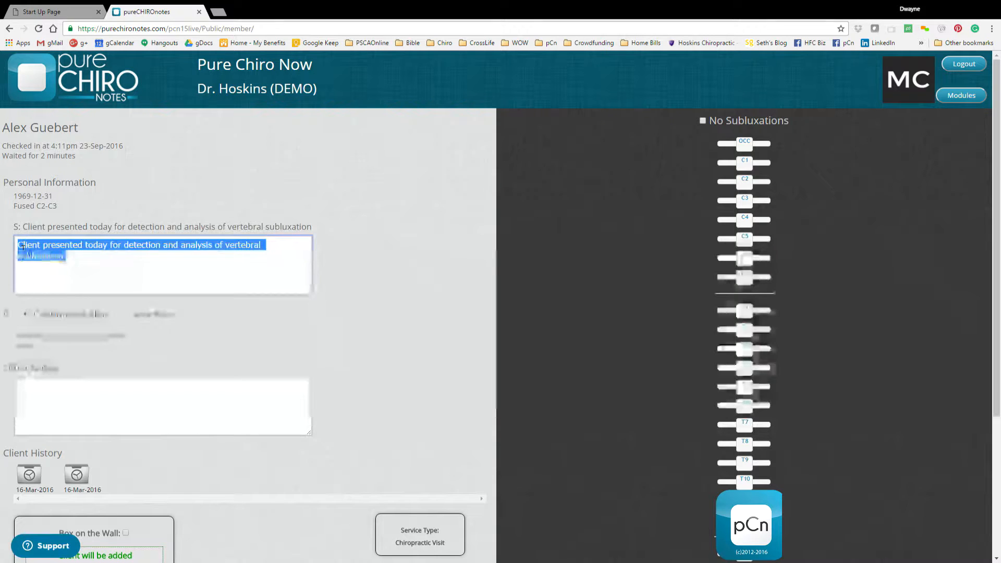
click(79, 264)
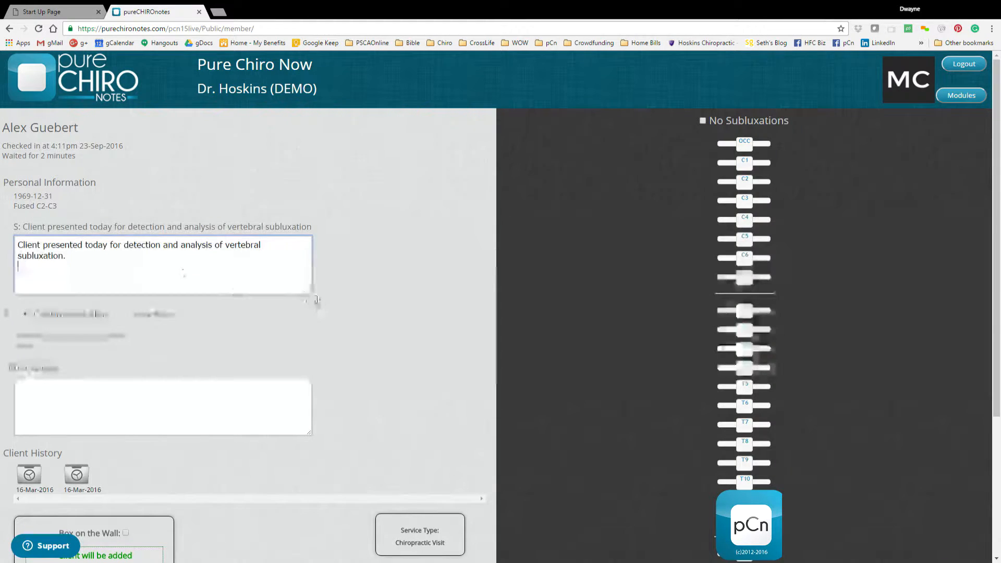
mouse_move(311, 293)
mouse_down()
mouse_move(451, 414)
mouse_move(480, 475)
mouse_move(318, 297)
mouse_up()
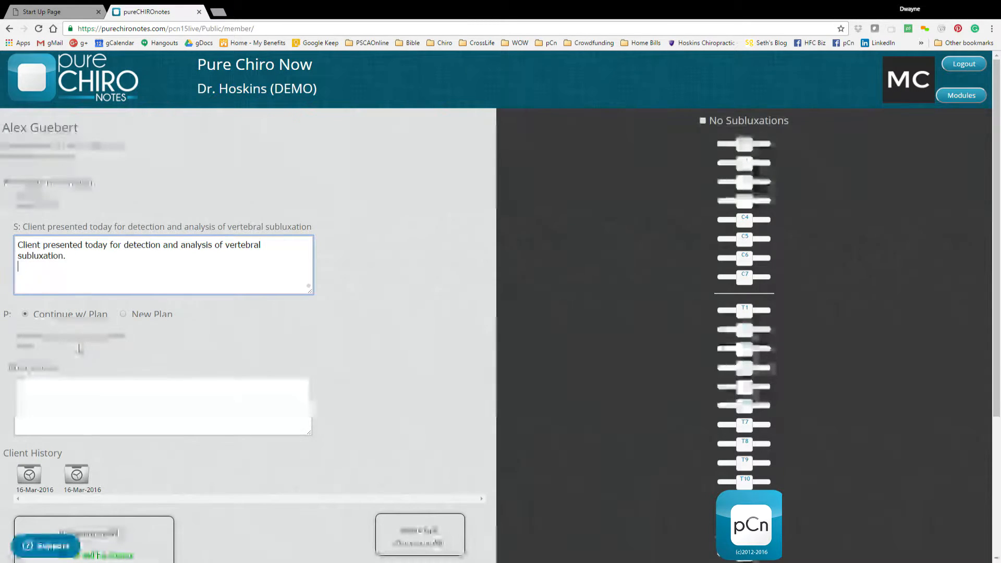
Step: Choose a new plan for the client and enter "1/wk minimum UFN" as its text
click(134, 315)
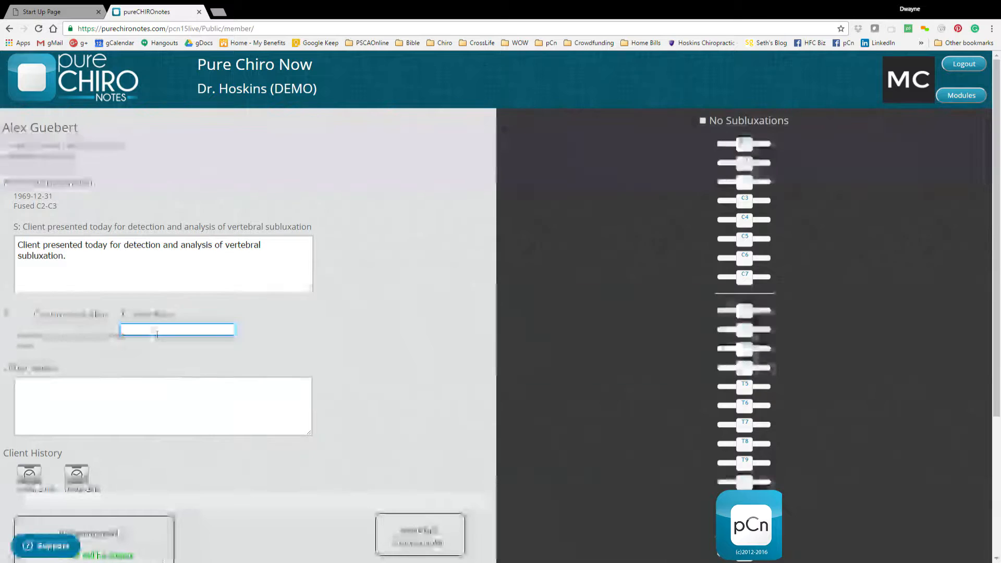
text(1/w)
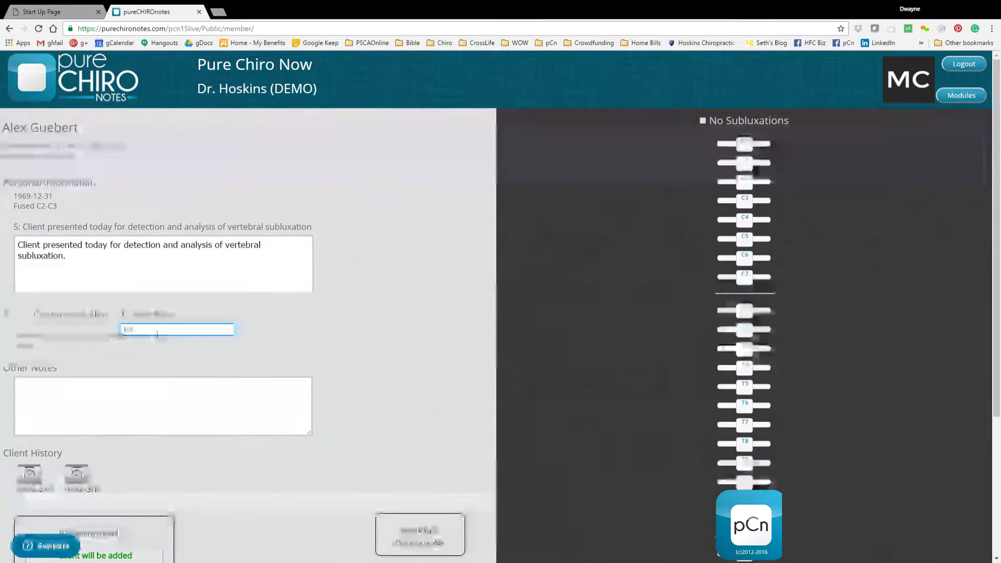
text(ne month)
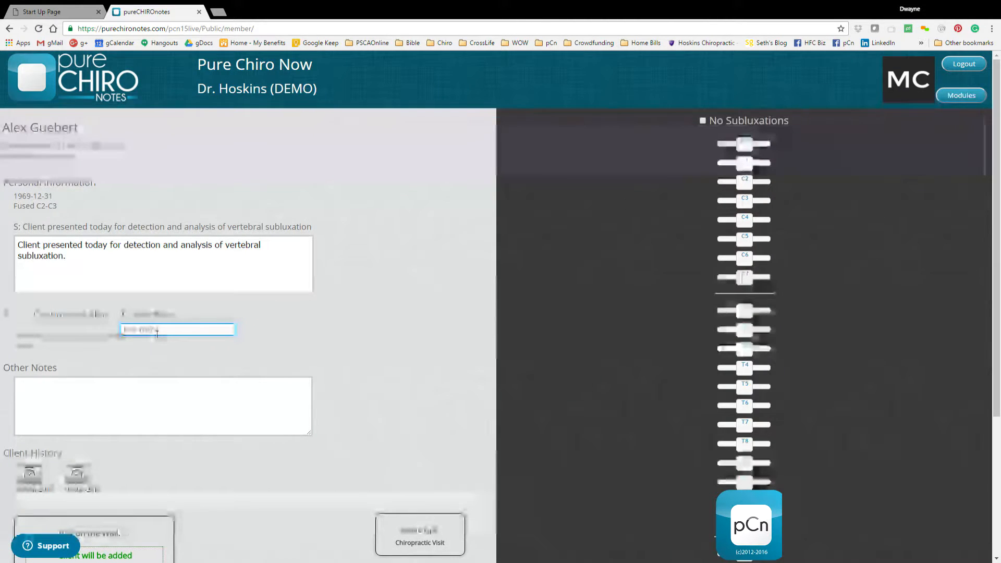
text( life)
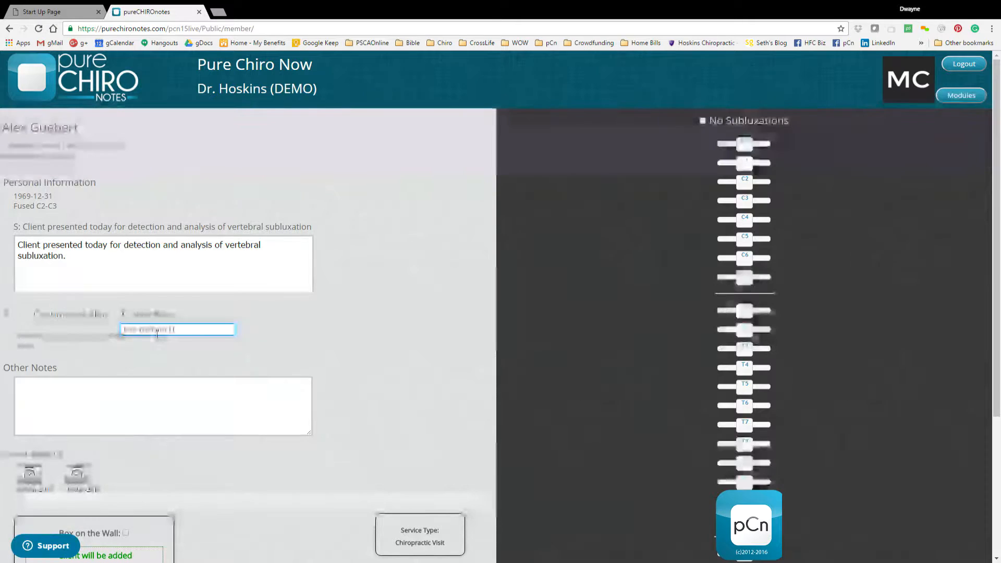
text(!!)
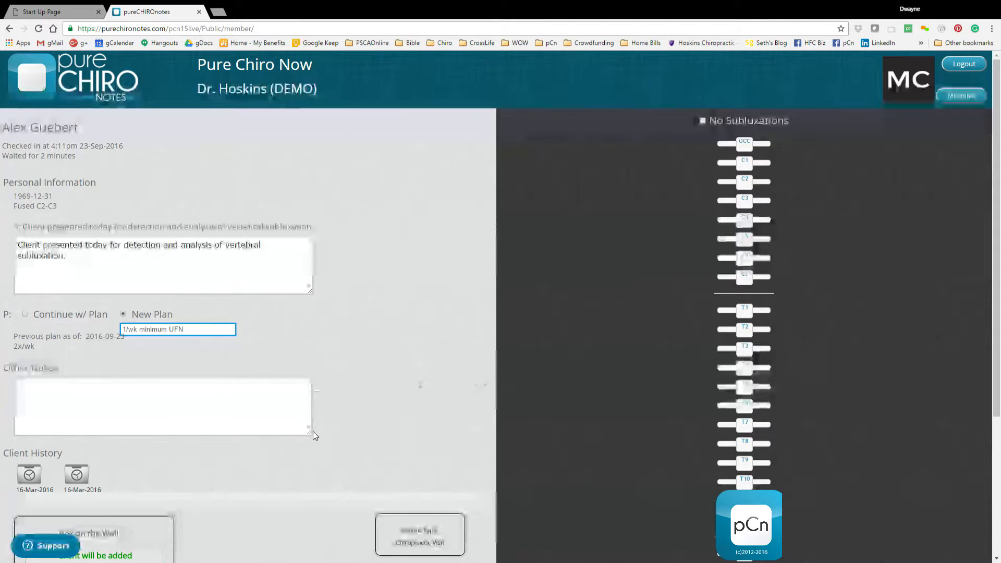
Step: Enter "Table Drop PI-L" in the other notes and set the LSI marker to posterior on the spine chart
drag(312, 431, 483, 539)
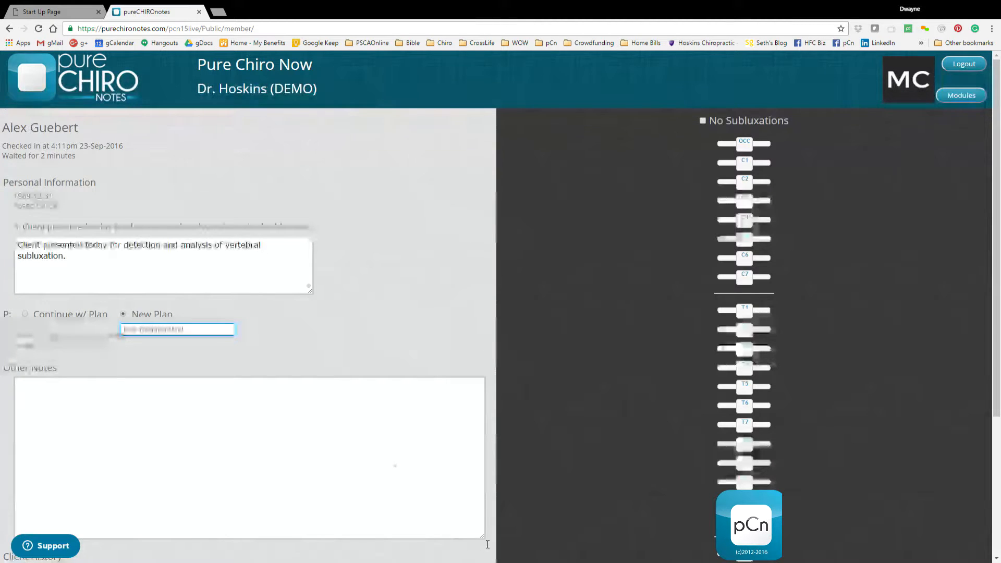
drag(482, 535, 312, 431)
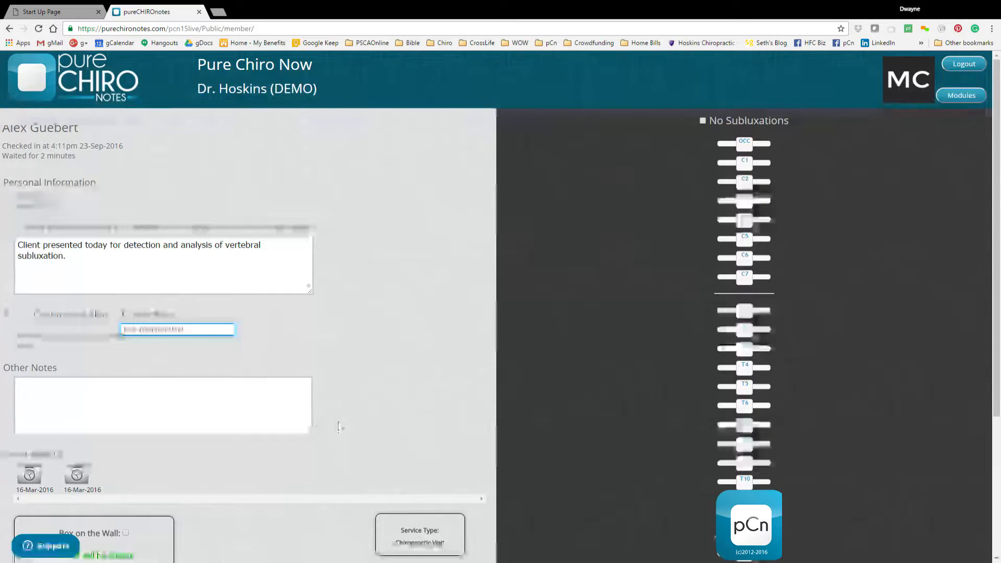
click(242, 409)
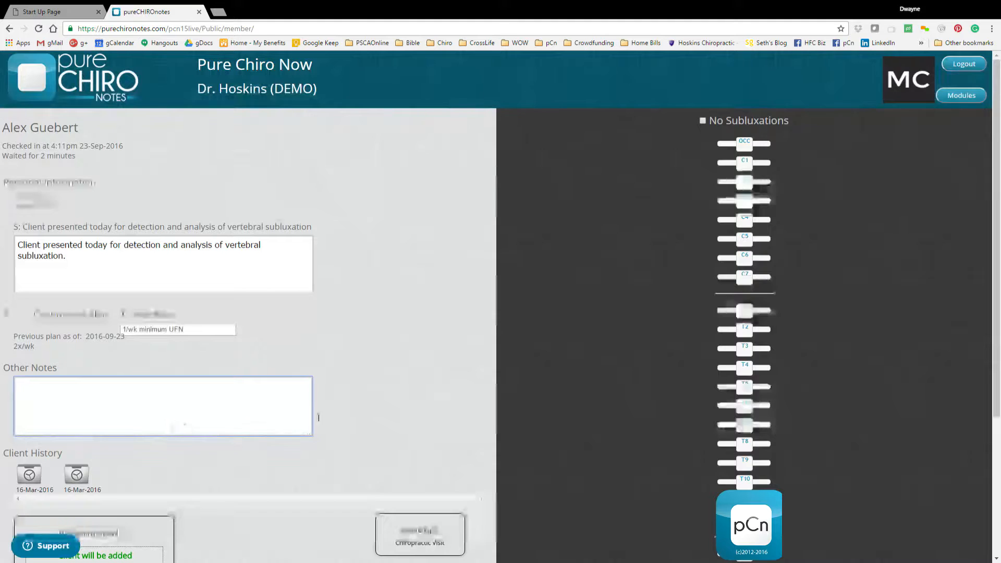
scroll(620, 398, down, 4)
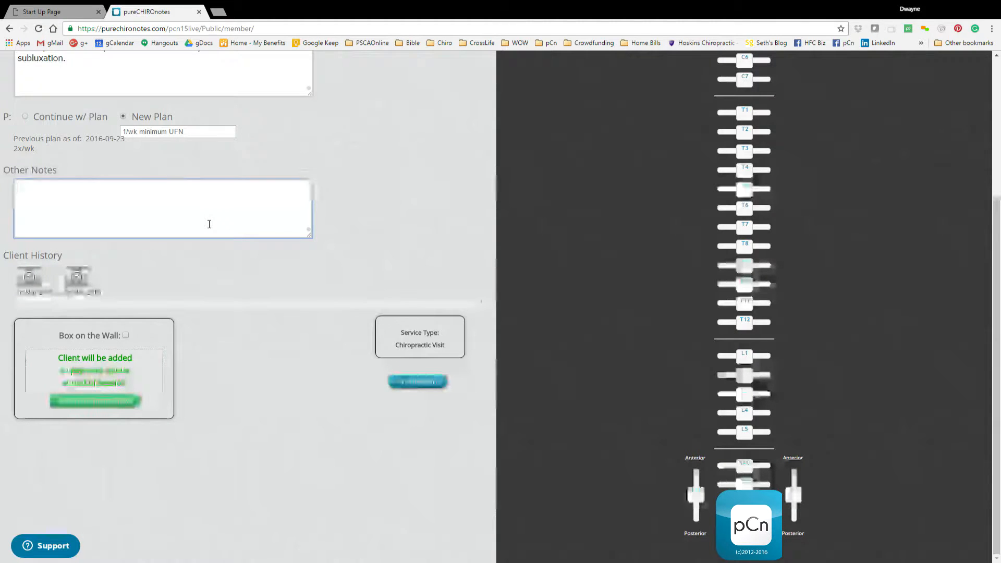
text(Table Drop)
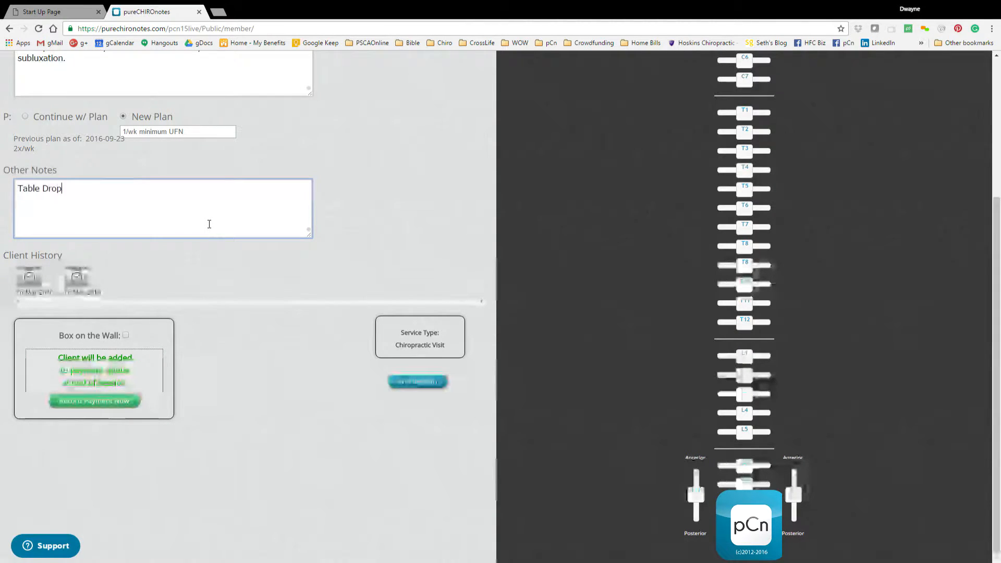
text( wi-L)
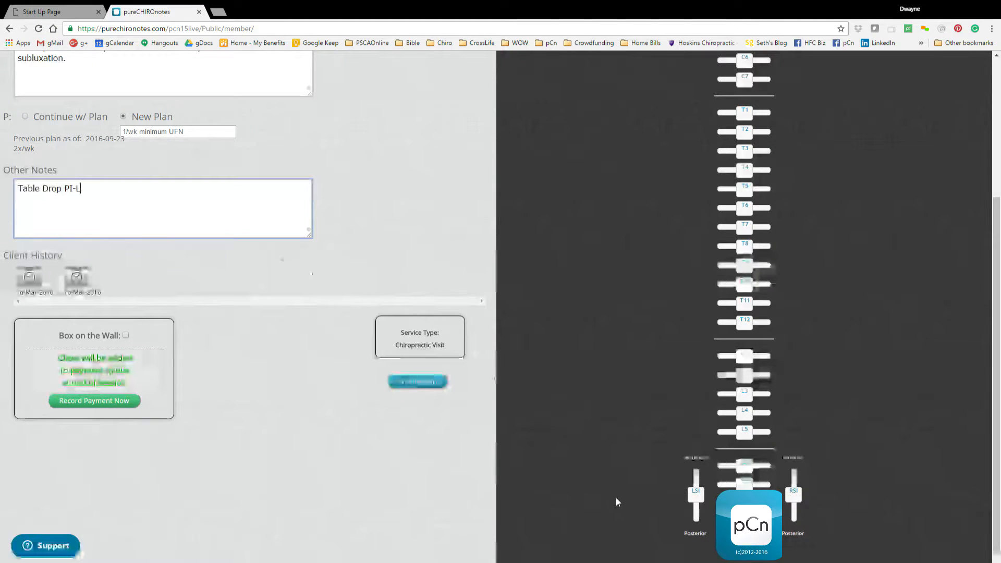
click(696, 518)
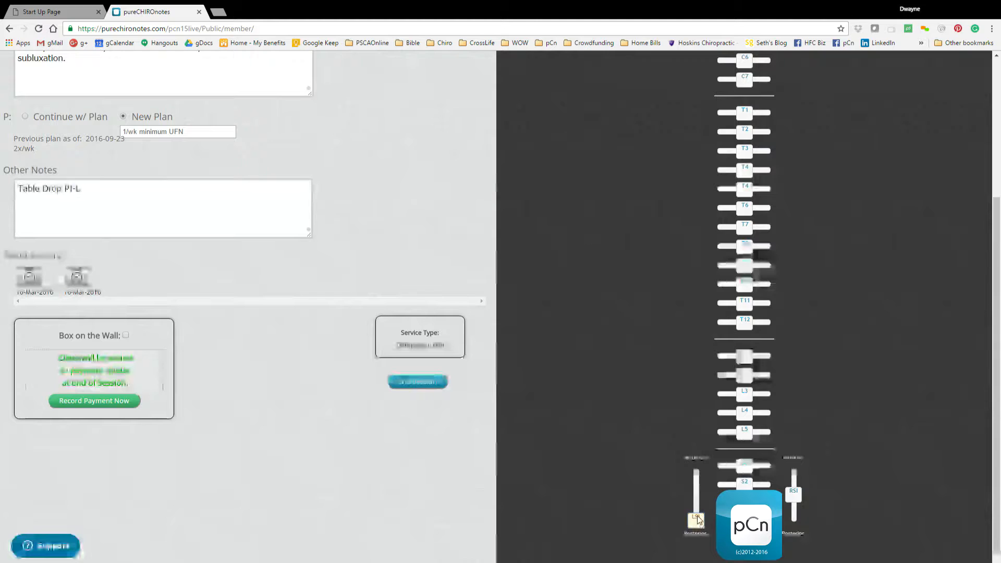
Step: Expand the other notes to read "PRE: Left PD 1/4": Table Drop PI-L; POST: legs ="
click(159, 202)
text(,)
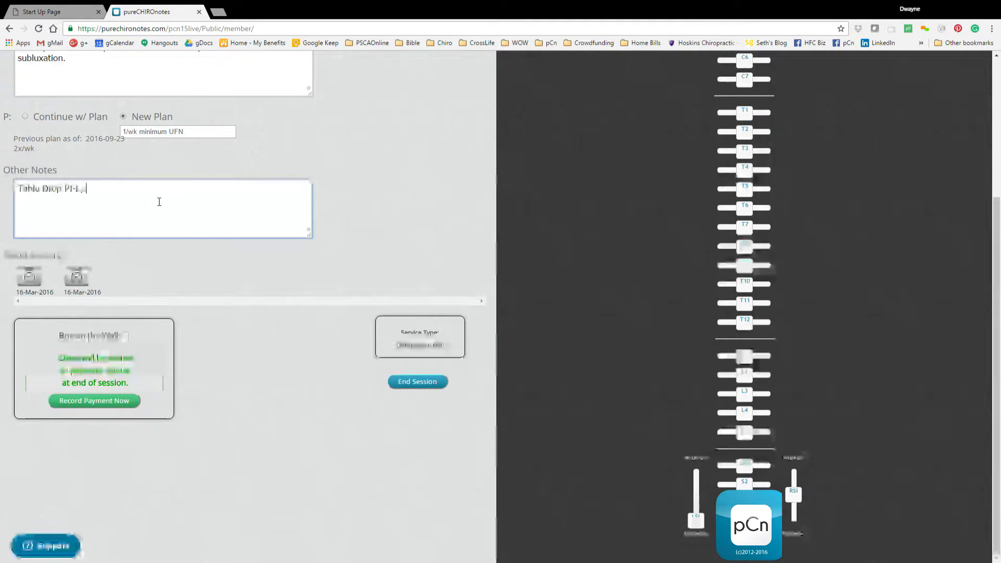
key(Home)
text(PRE: Left PD 1/34)
key(BackSpace)
key(BackSpace)
text(4")
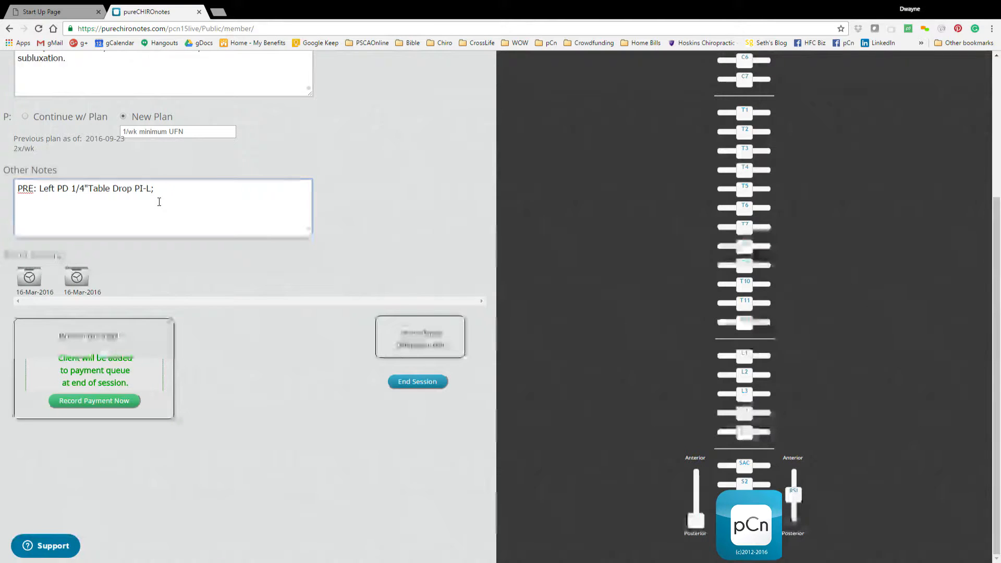
text(:)
key(End)
text(POST: legs )
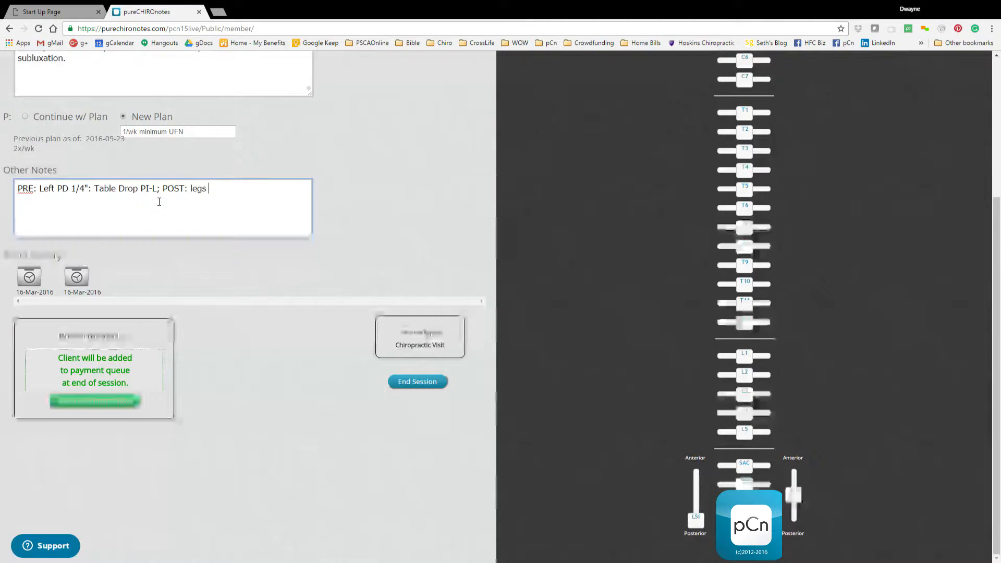
text(=)
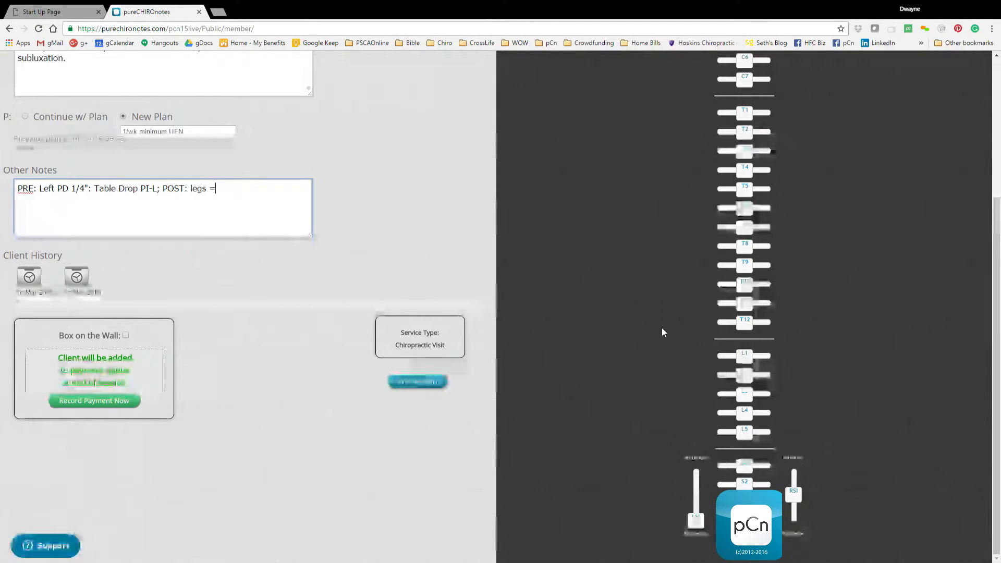
Step: Try shifting C6 to the left on the spine chart, and return C6 and C4 to centre
scroll(661, 327, up, 4)
scroll(679, 326, down, 4)
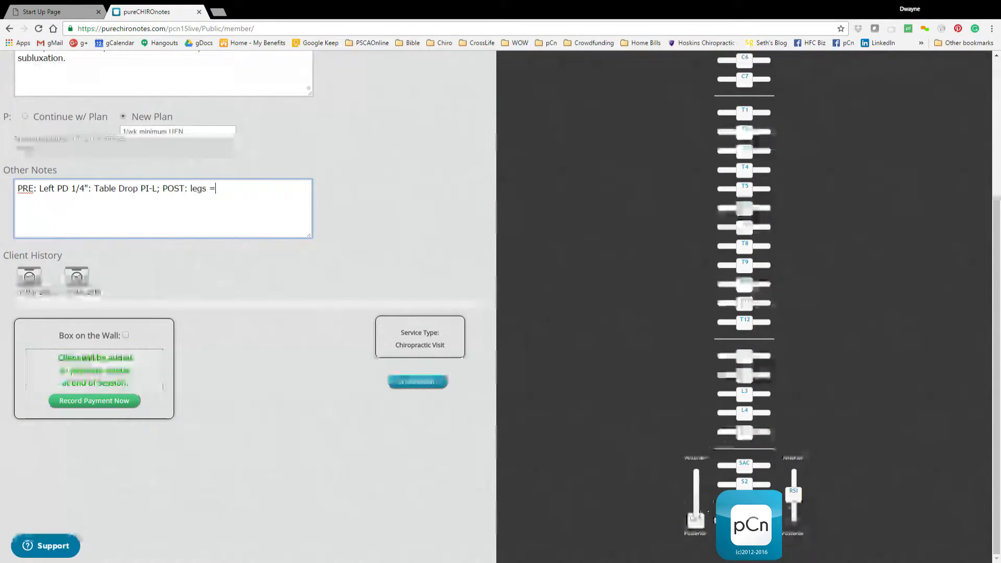
scroll(750, 284, up, 3)
scroll(750, 284, up, 1)
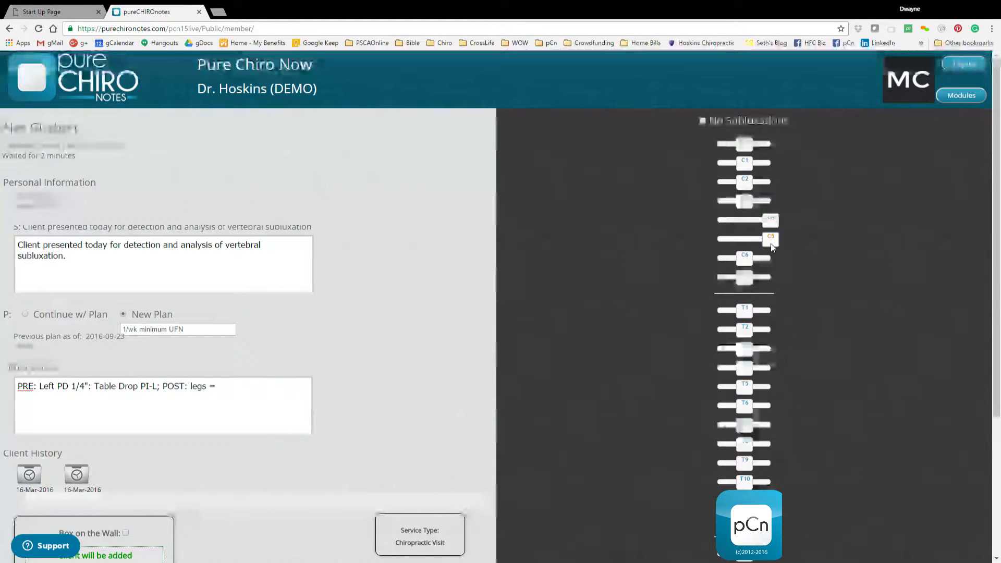
drag(744, 257, 715, 272)
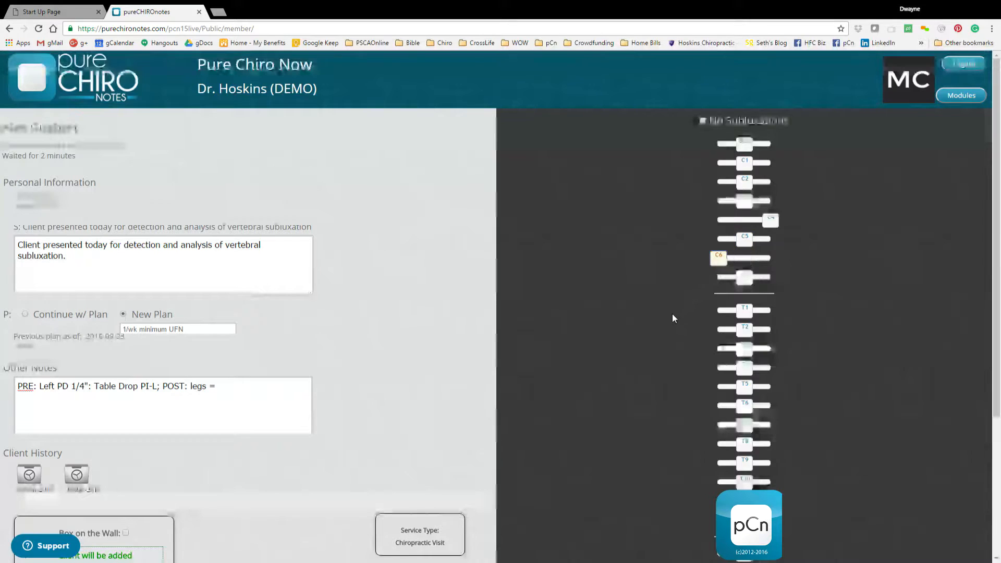
click(743, 260)
click(745, 222)
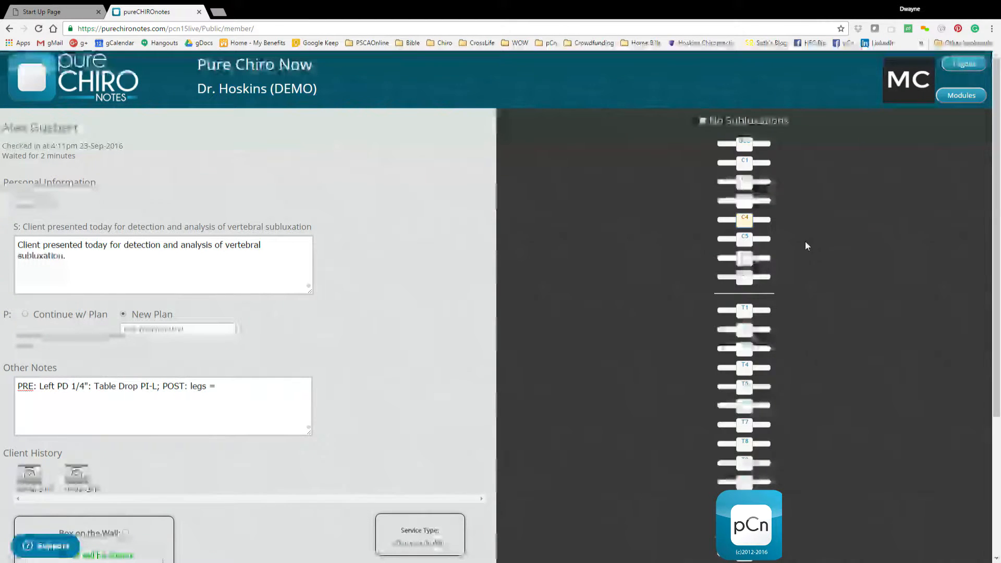
Step: Mark the subluxations on the spine chart: C4, T5 and T7 to the right, T4 and T6 to the left
click(761, 221)
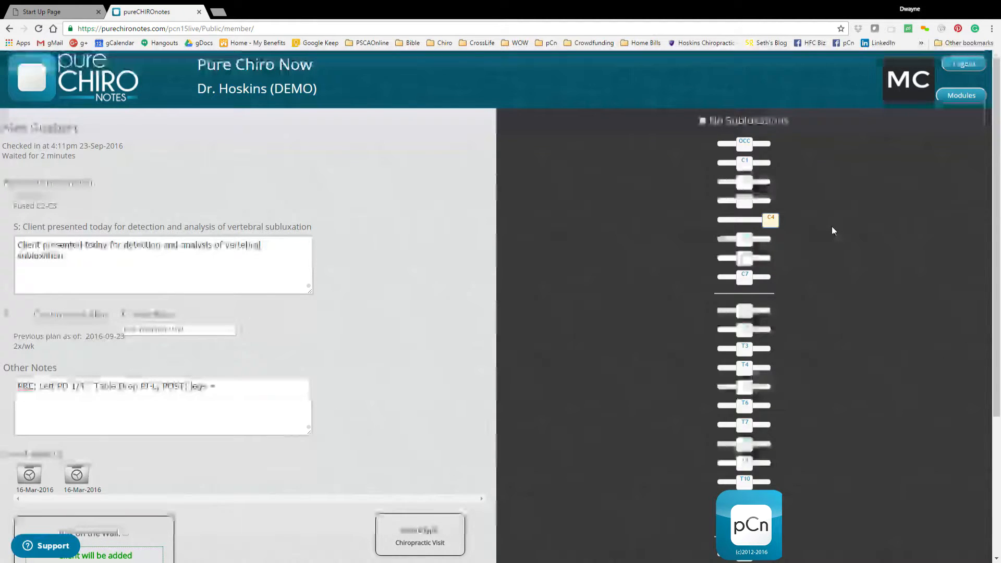
drag(744, 404, 717, 405)
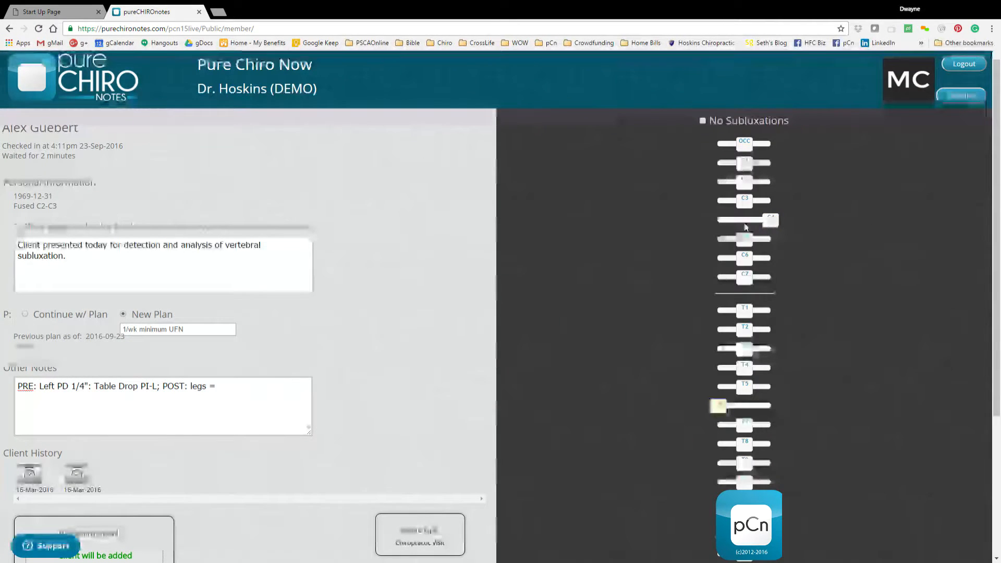
scroll(824, 357, down, 1)
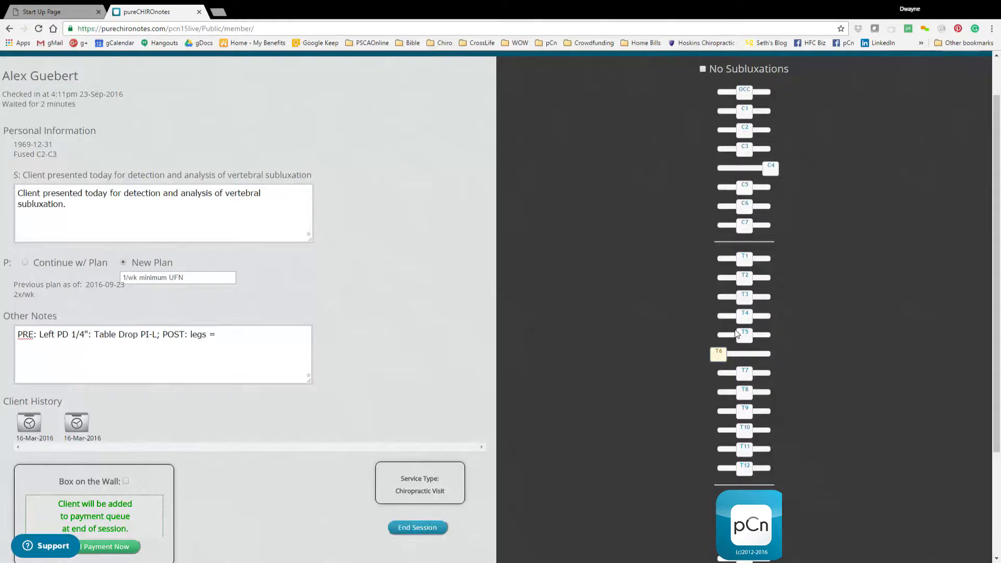
click(768, 334)
click(766, 374)
click(717, 316)
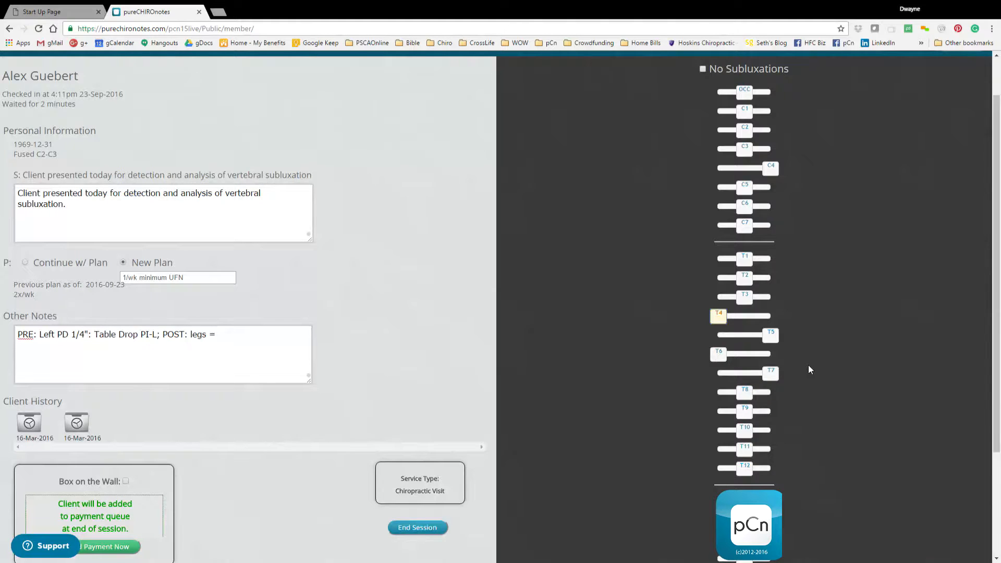
scroll(809, 365, down, 3)
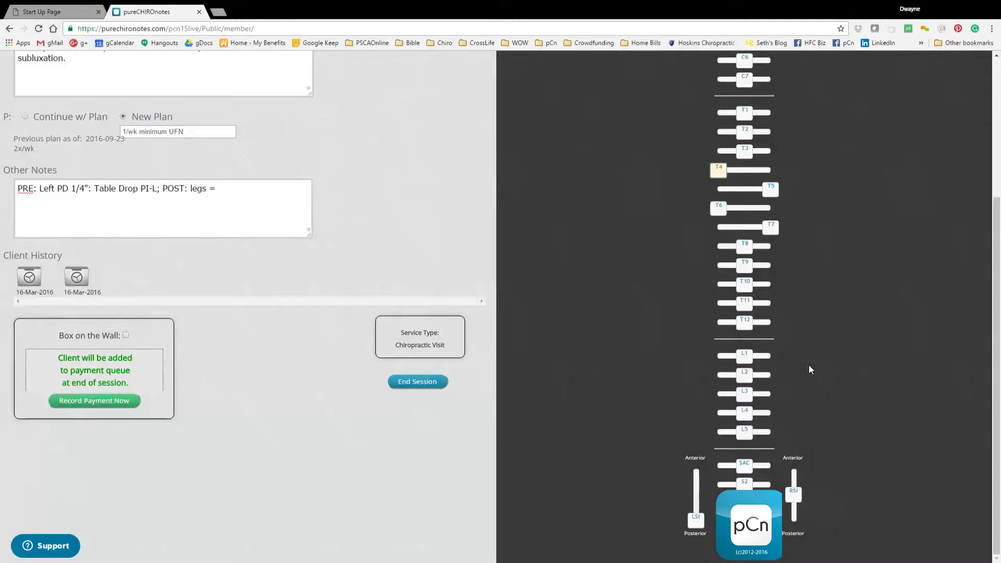
mouse_move(797, 493)
mouse_down()
mouse_move(800, 472)
mouse_move(798, 496)
mouse_up()
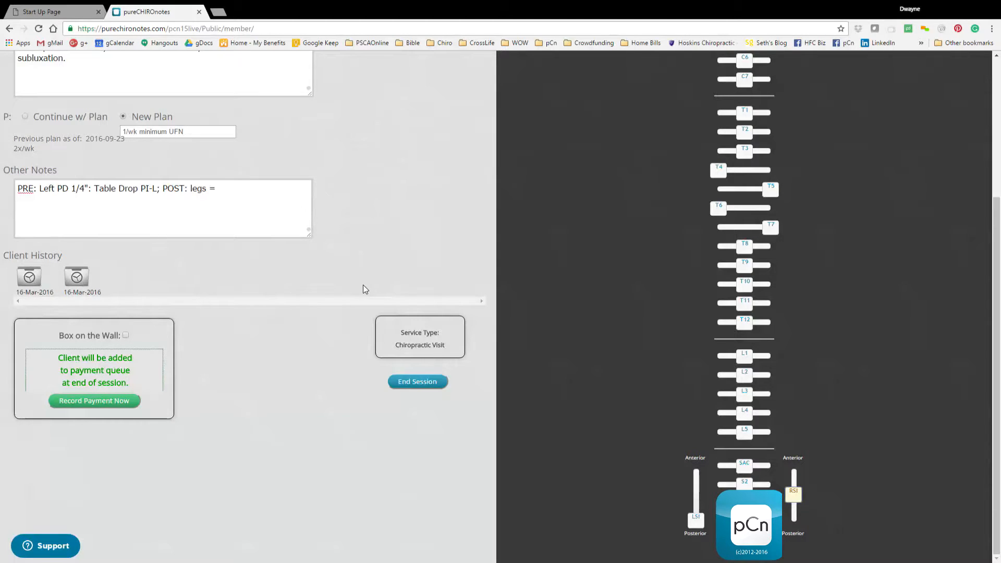
Step: Try the payment entry with visit and cash, month and card, and year and check, and cancel the entry
click(92, 401)
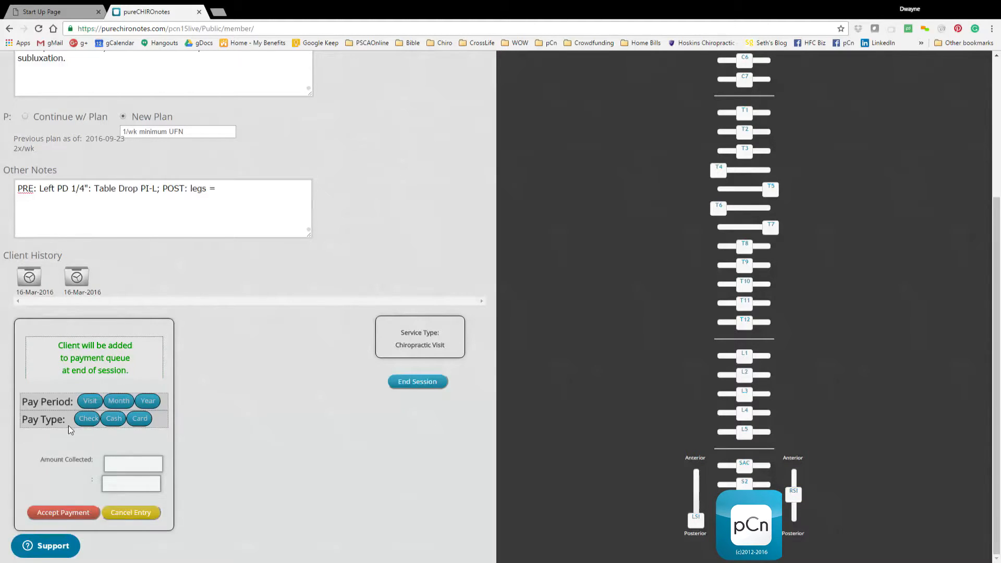
click(93, 403)
click(112, 420)
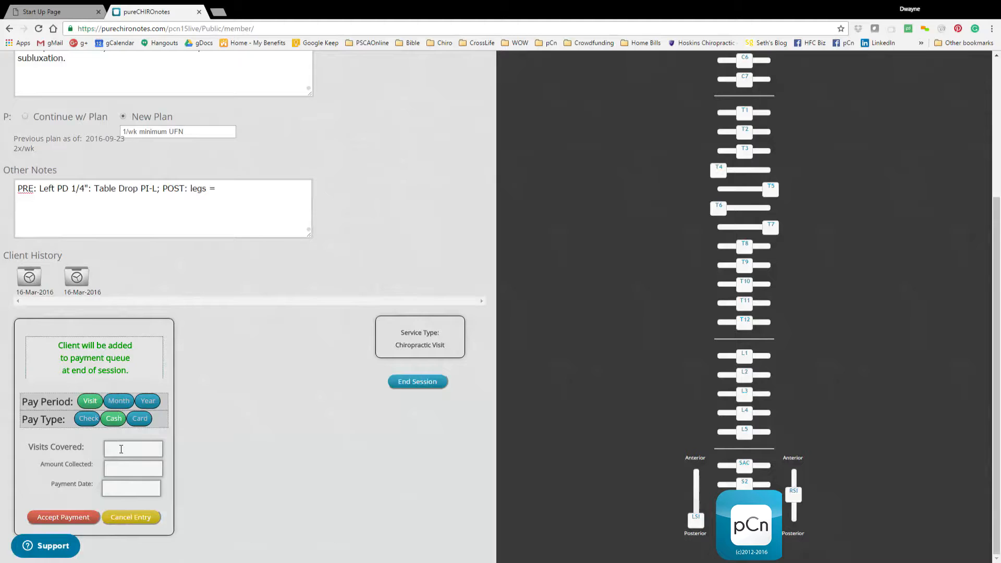
click(124, 402)
click(131, 418)
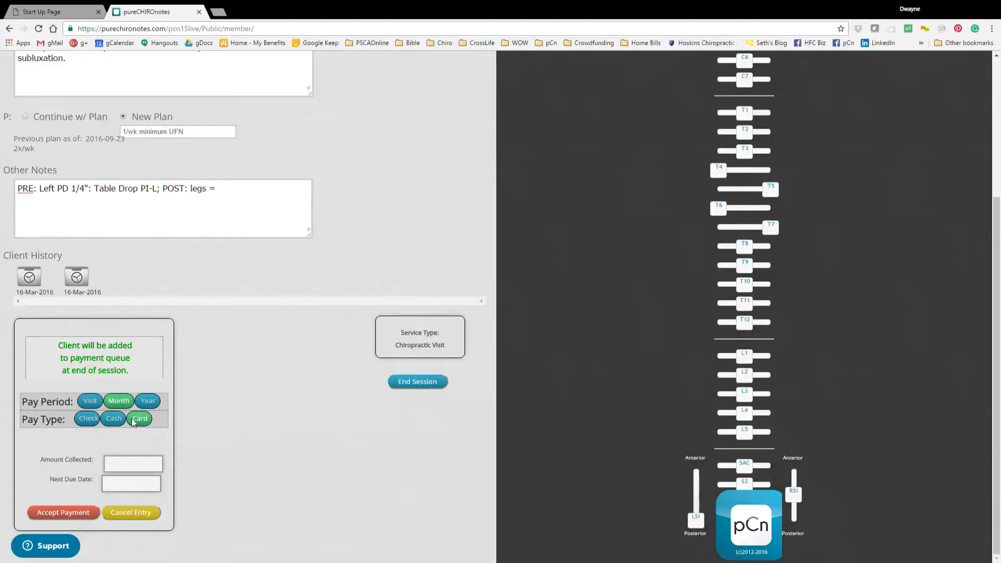
click(148, 400)
click(86, 419)
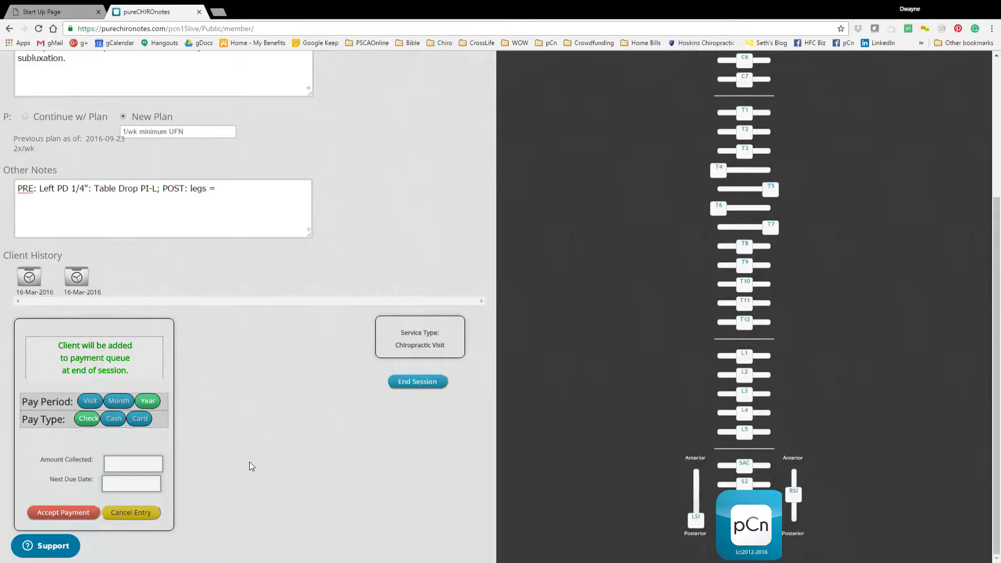
click(137, 513)
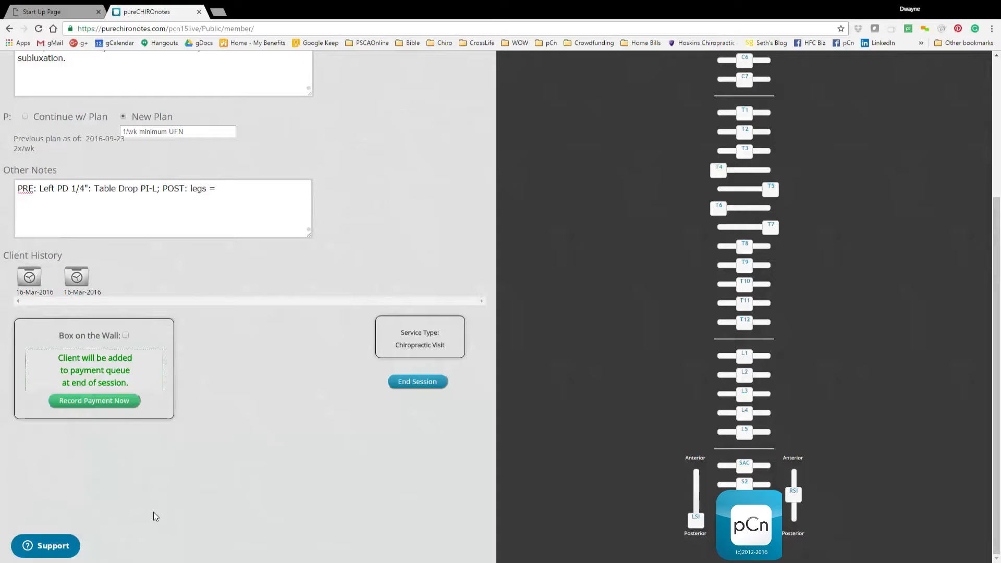
Step: Reset the spine chart by marking the visit as having no subluxations
scroll(489, 370, up, 4)
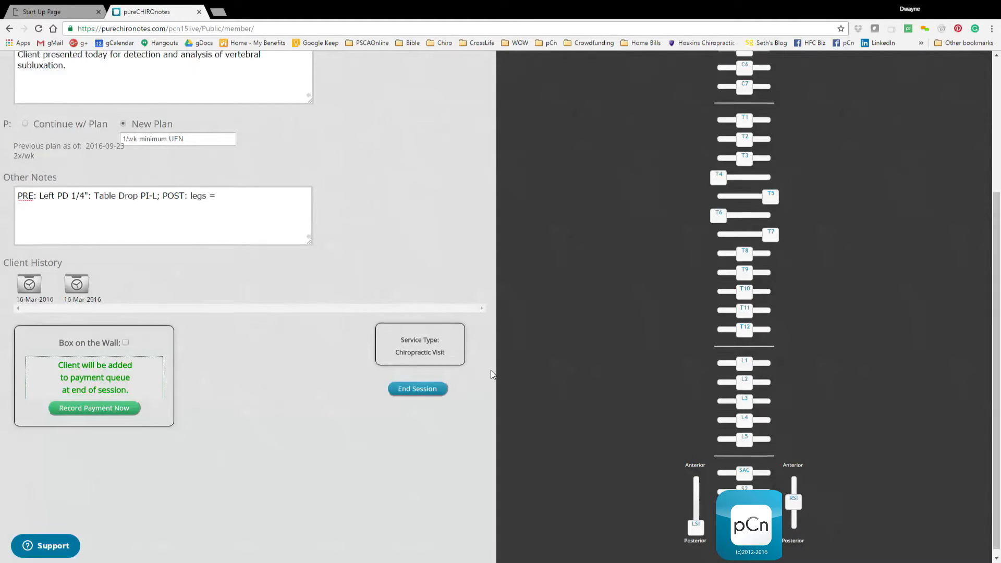
scroll(480, 370, down, 4)
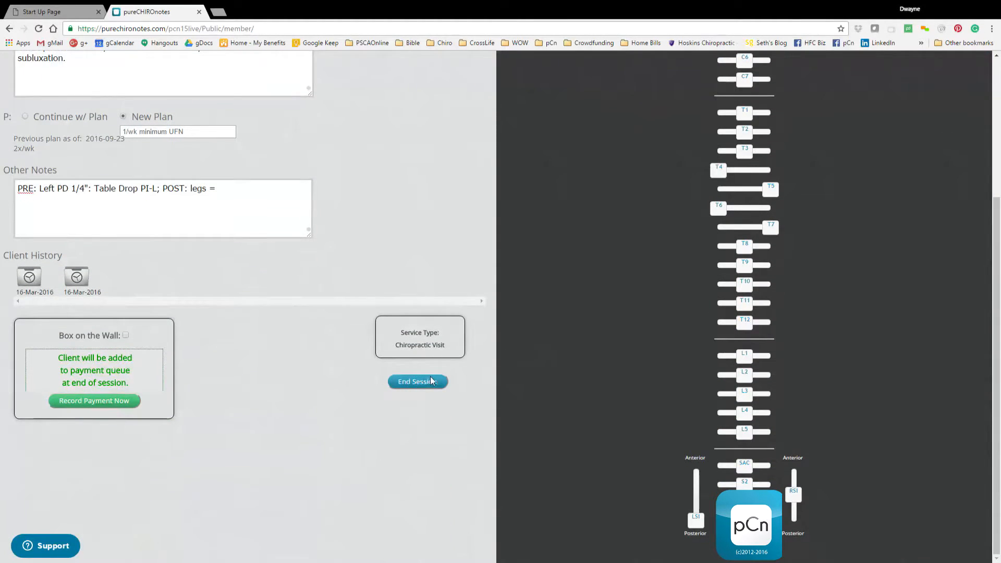
scroll(531, 367, up, 4)
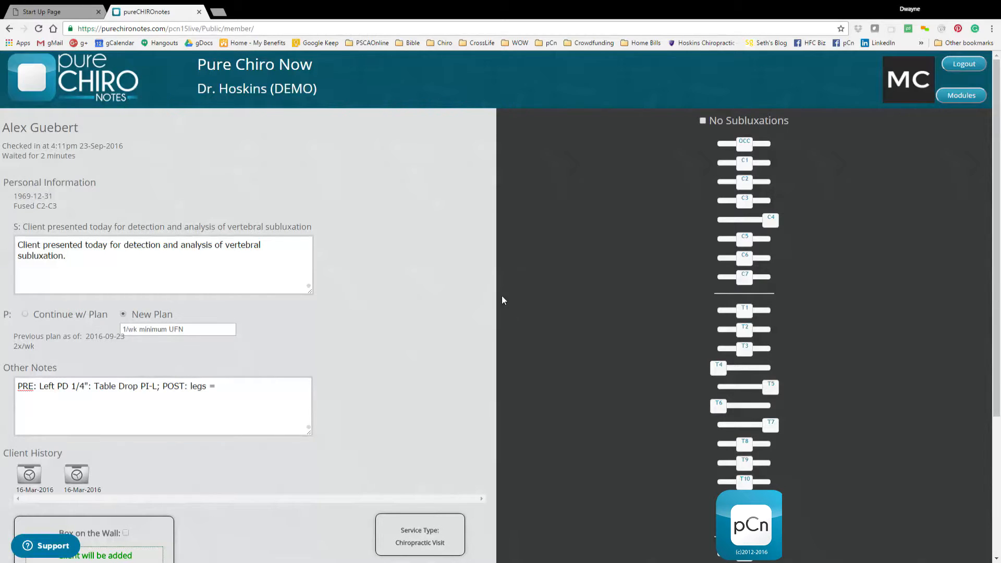
click(703, 120)
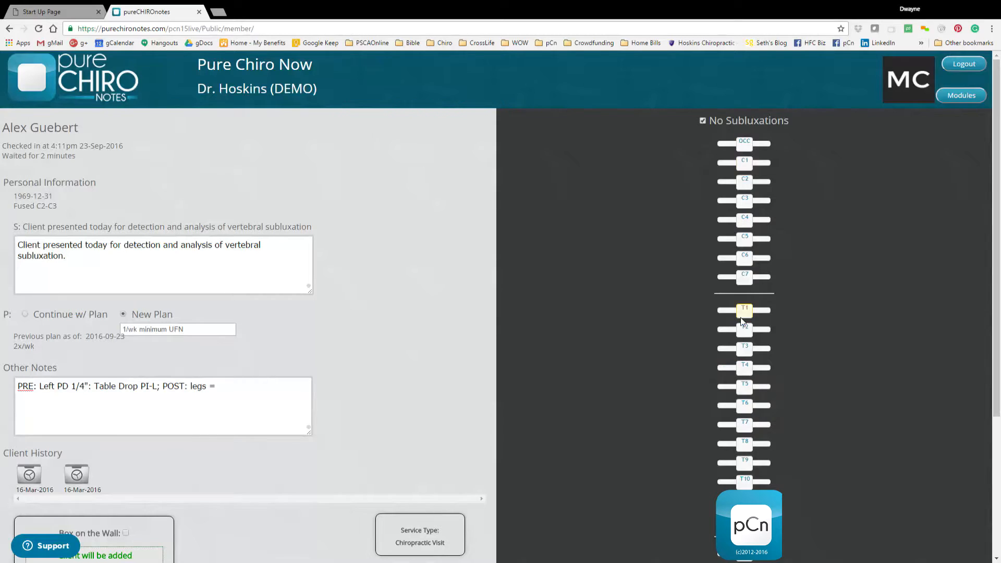
scroll(748, 326, down, 4)
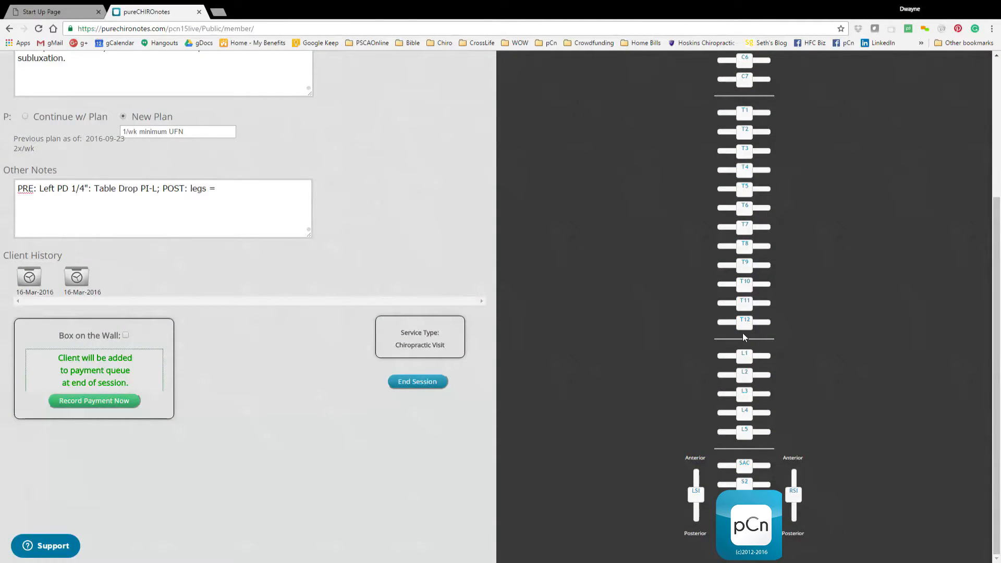
scroll(742, 332, up, 2)
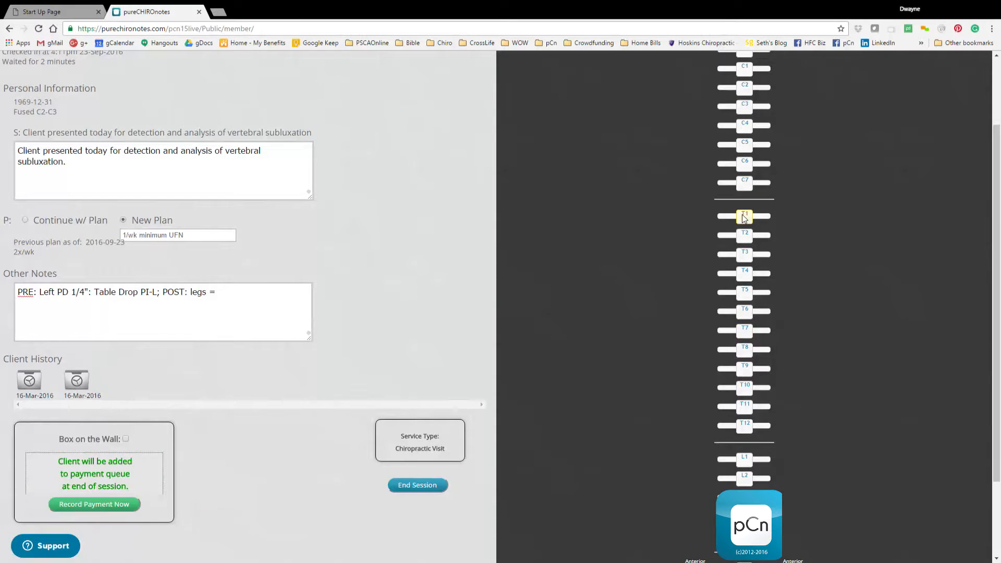
scroll(742, 218, up, 2)
Step: Try C2 to the left and recentre it, and chart LSI as posterior with L5 and SAC to the right
click(719, 180)
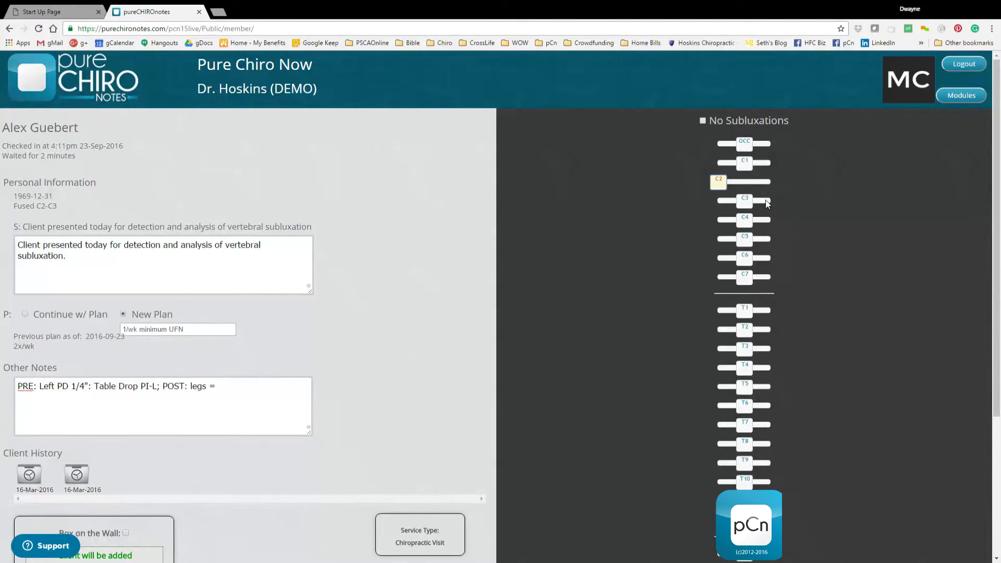
click(745, 181)
scroll(672, 363, down, 3)
click(695, 517)
click(765, 432)
click(765, 465)
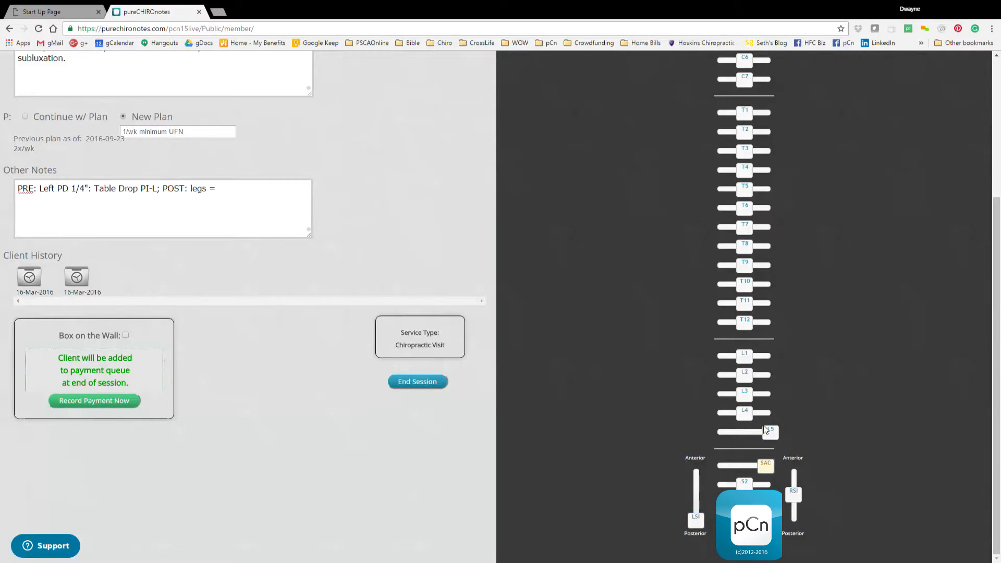
Step: Mark T5, T7 and C3 to the right and T6 and T8 to the left on the spine chart, and end the session
click(769, 191)
click(722, 208)
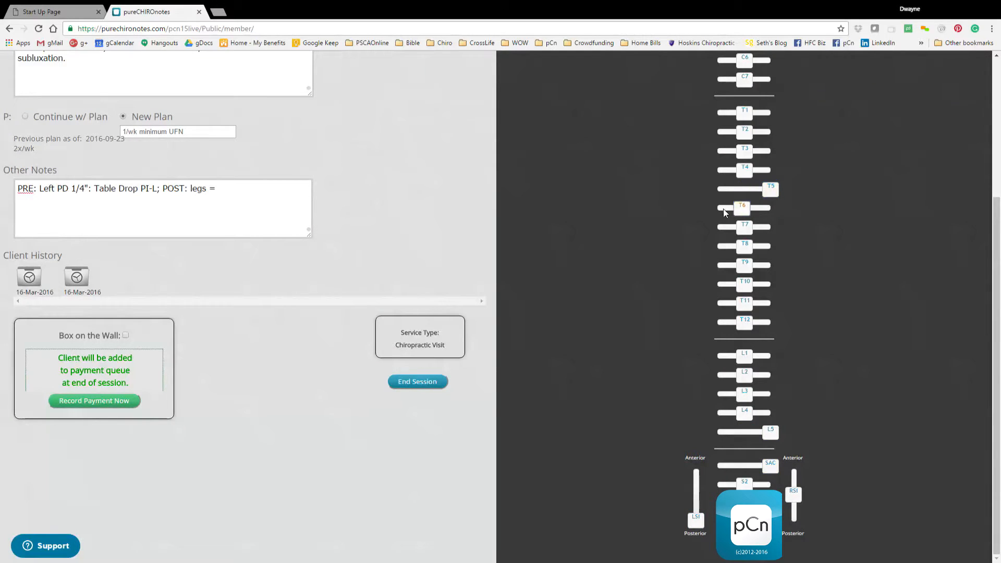
click(763, 226)
click(722, 246)
scroll(686, 253, up, 4)
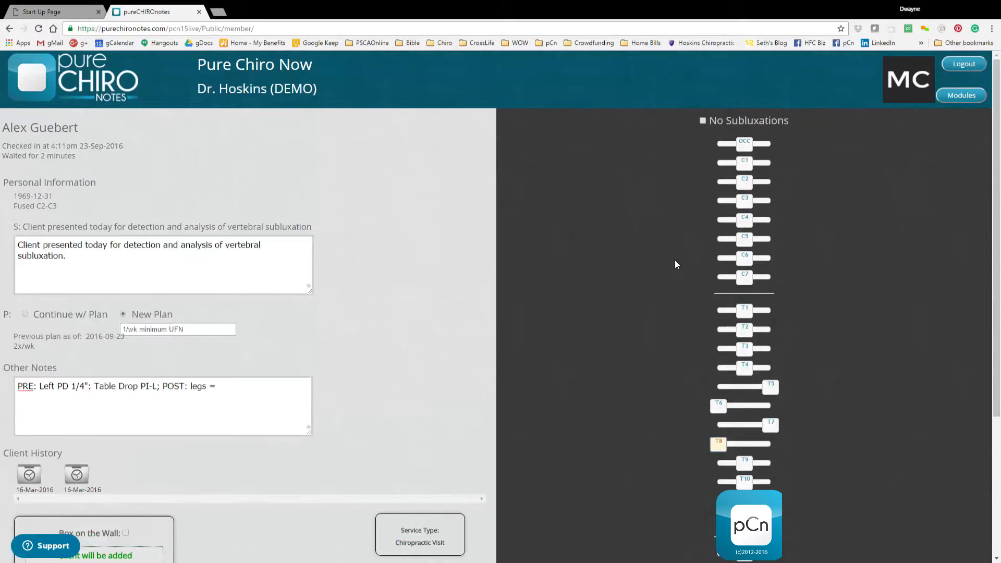
click(769, 200)
scroll(562, 270, down, 4)
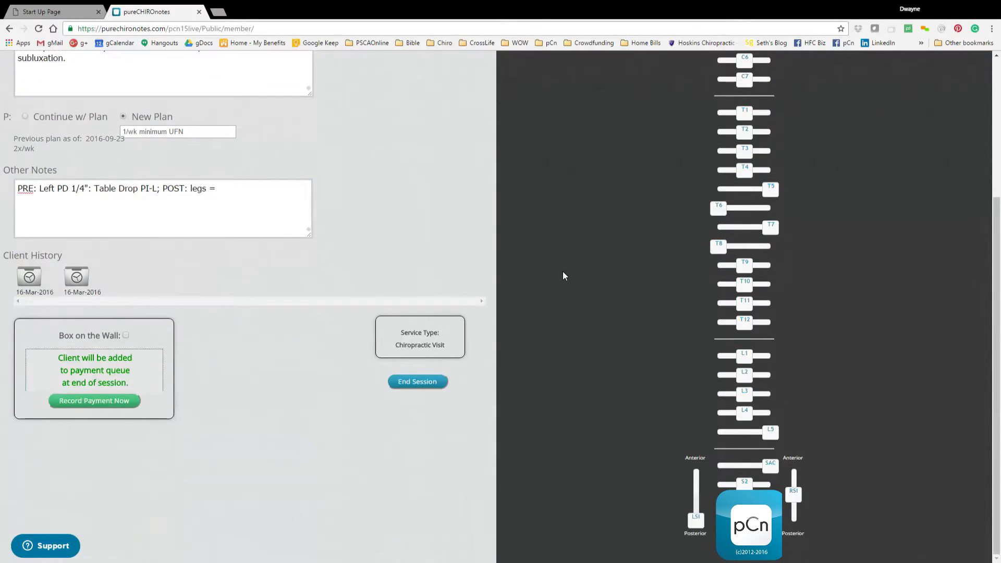
click(392, 383)
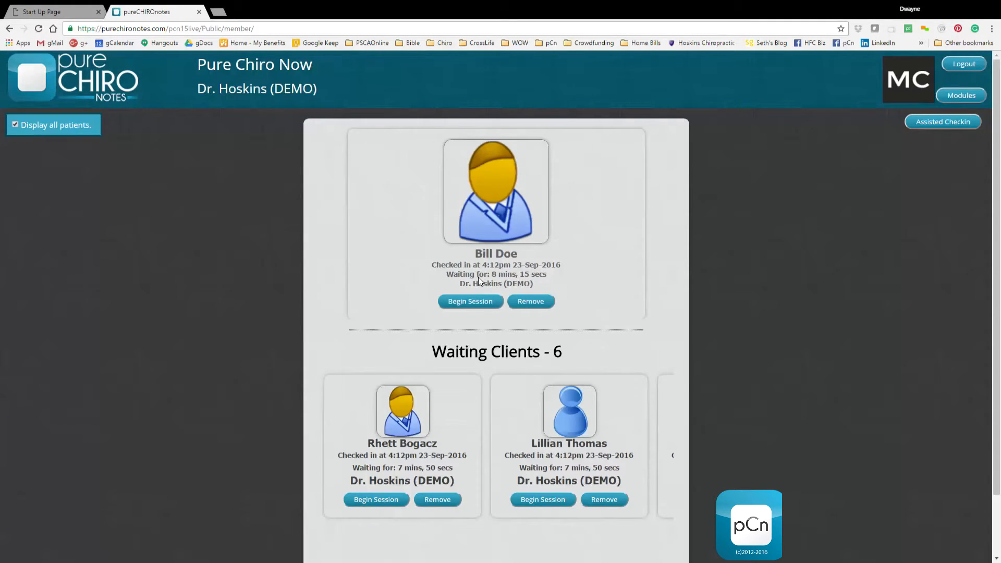
Step: Begin the session of the first waiting client, mark C1 to the left on the spine chart, and end the session
click(471, 301)
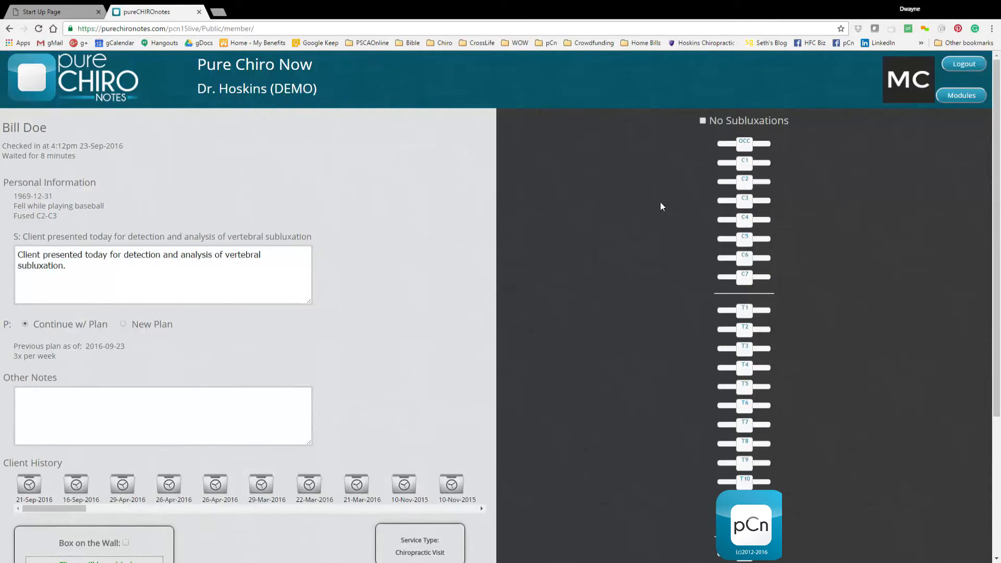
drag(744, 163, 707, 159)
scroll(707, 321, down, 4)
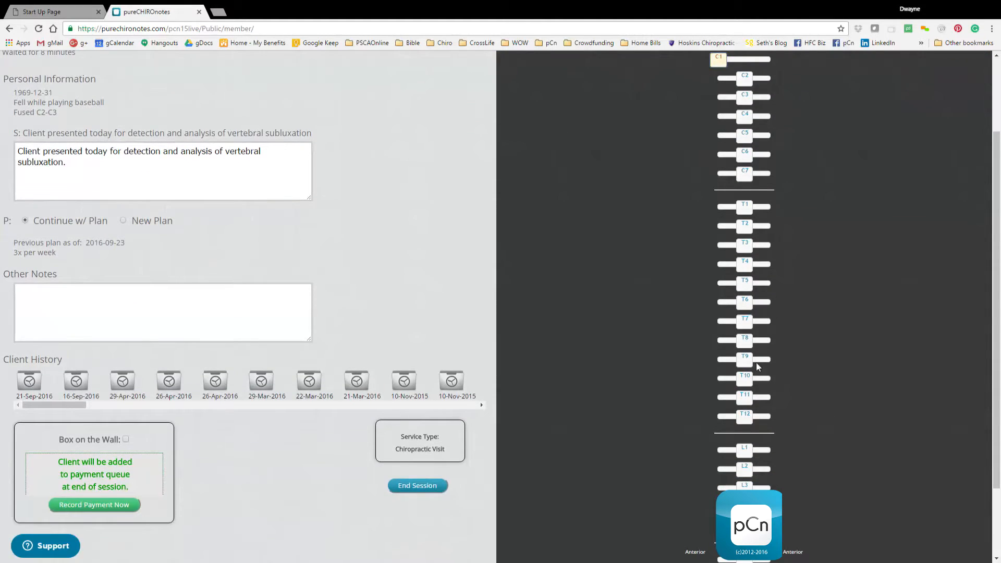
click(425, 392)
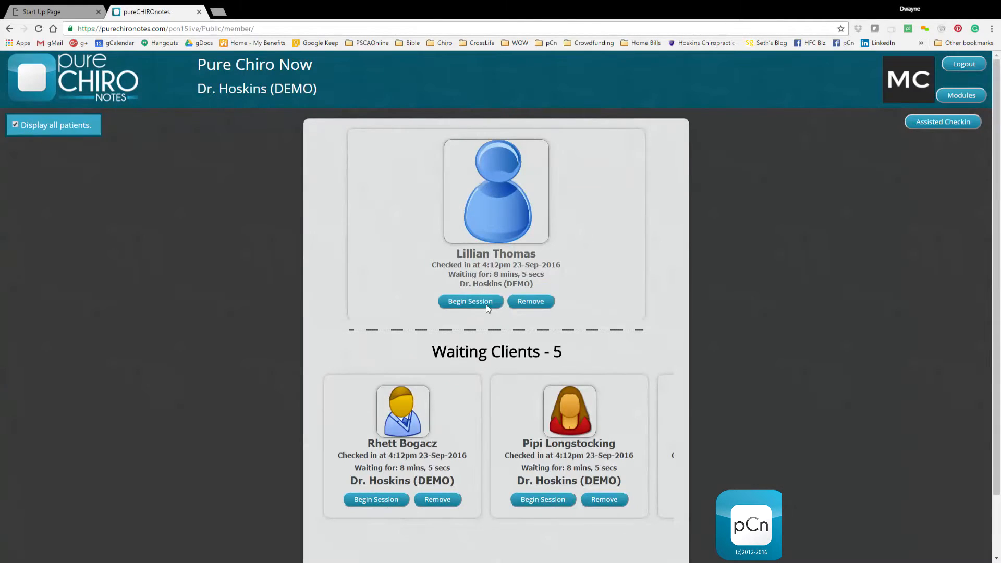
Step: Run the next waiting client's session with T5 marked to the right and RSI anterior on the spine chart, and end it
click(486, 304)
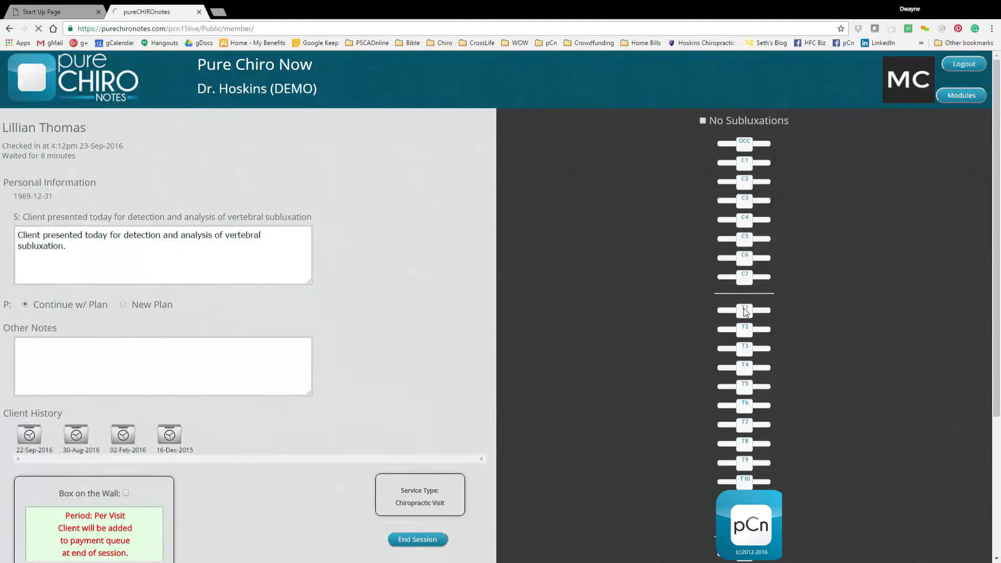
scroll(765, 228, down, 3)
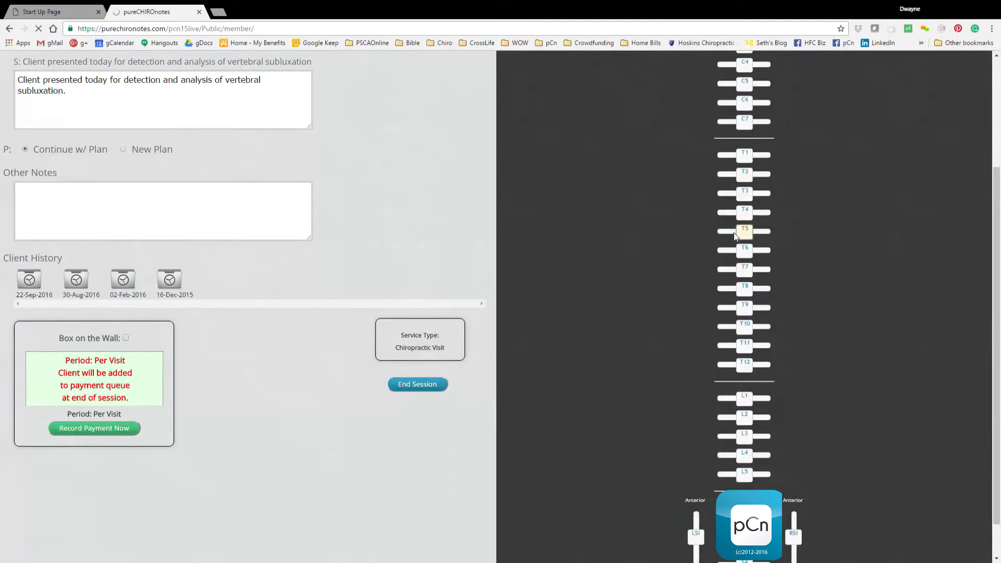
drag(737, 235, 770, 237)
scroll(807, 365, down, 1)
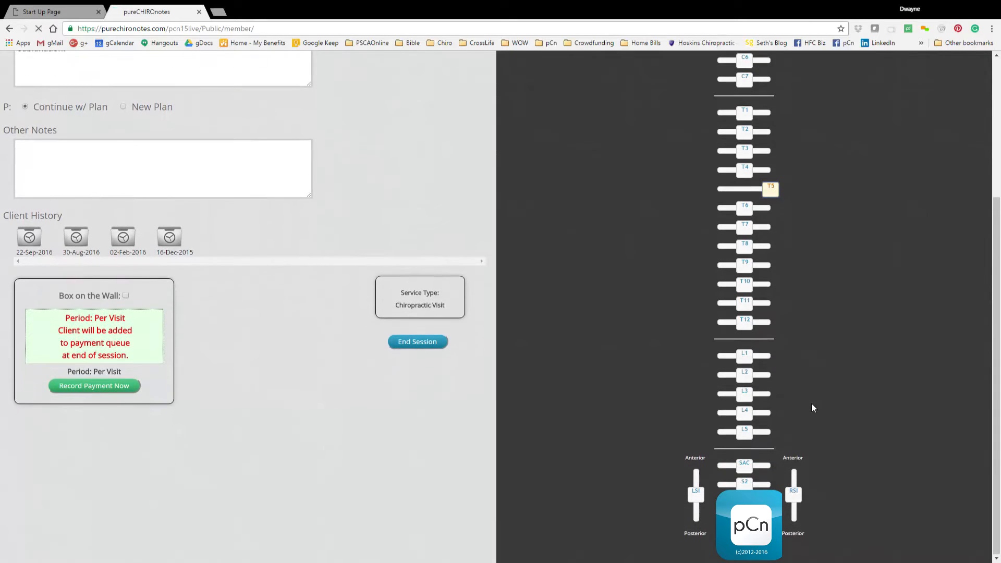
click(795, 472)
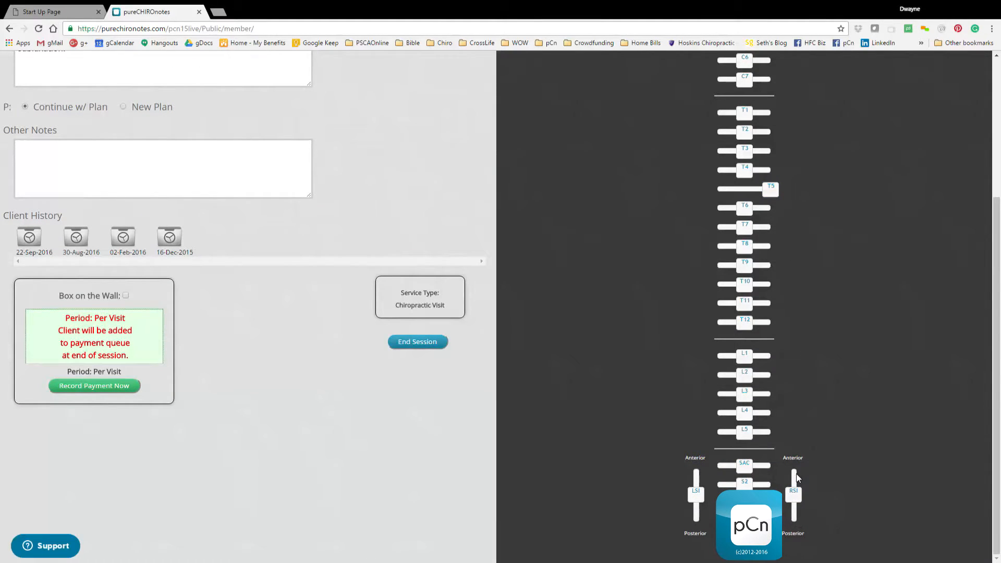
click(417, 342)
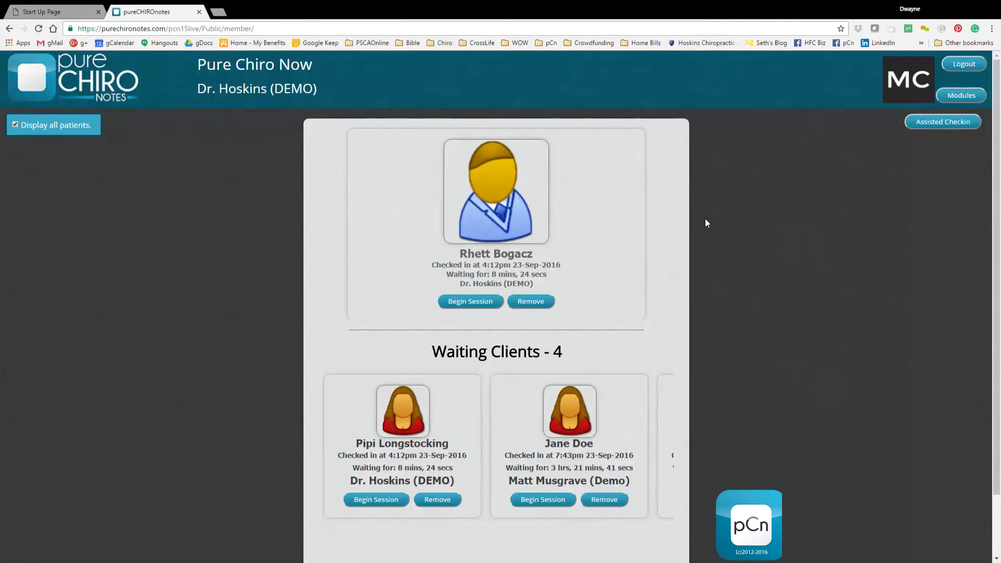
Step: Search assisted check-in by first name for the client just seen and check in that client individually
click(940, 119)
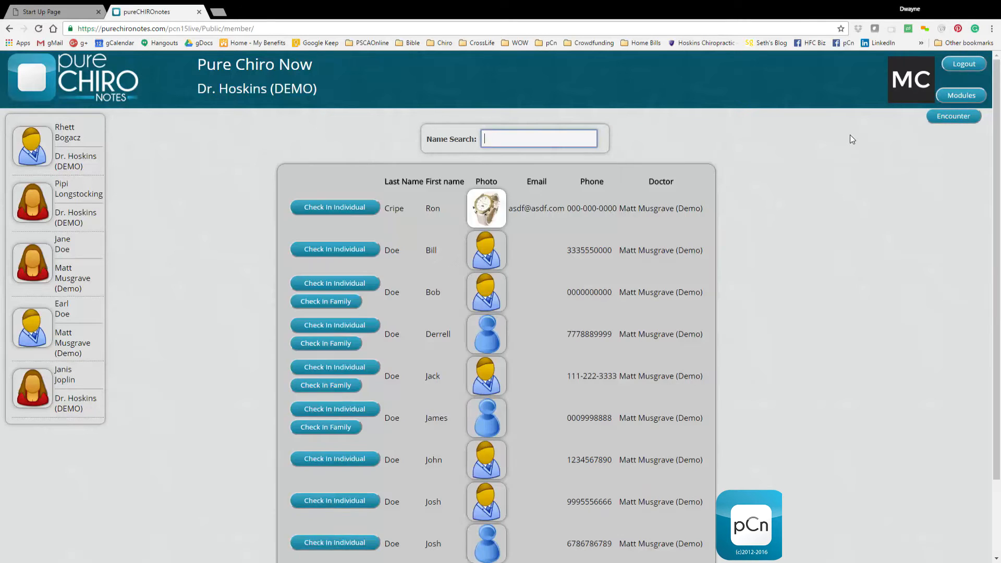
scroll(602, 289, down, 3)
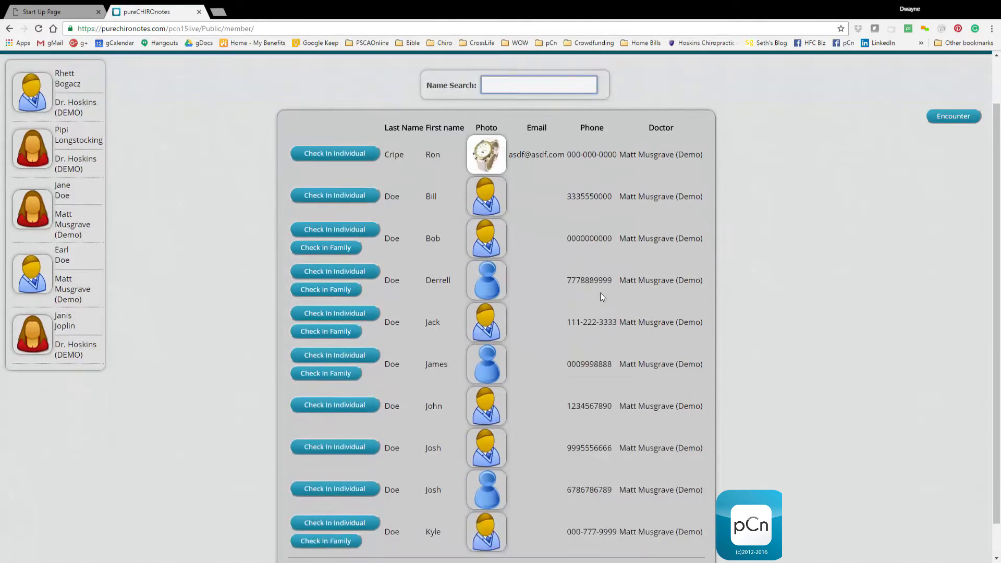
scroll(571, 330, up, 3)
text(lill)
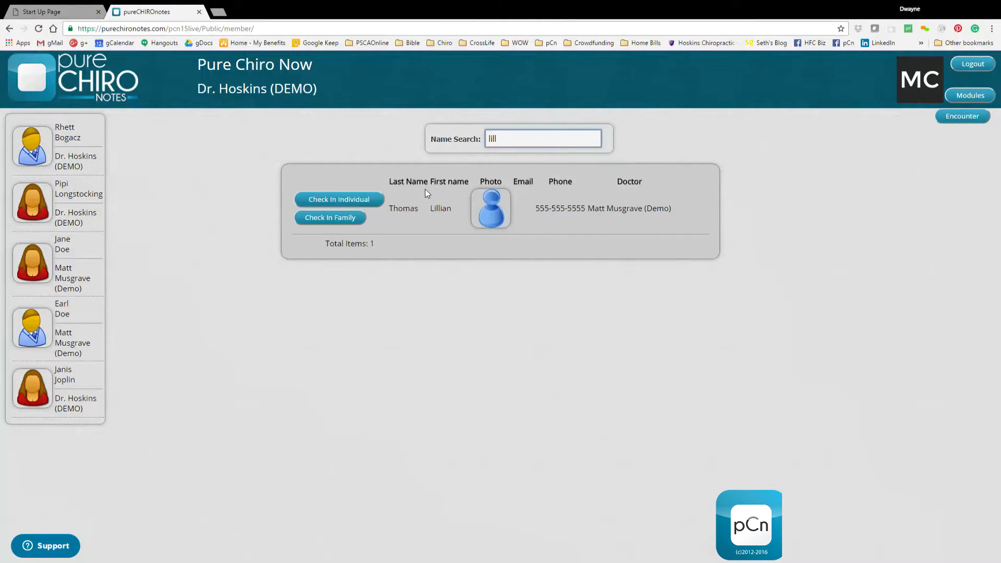
click(379, 202)
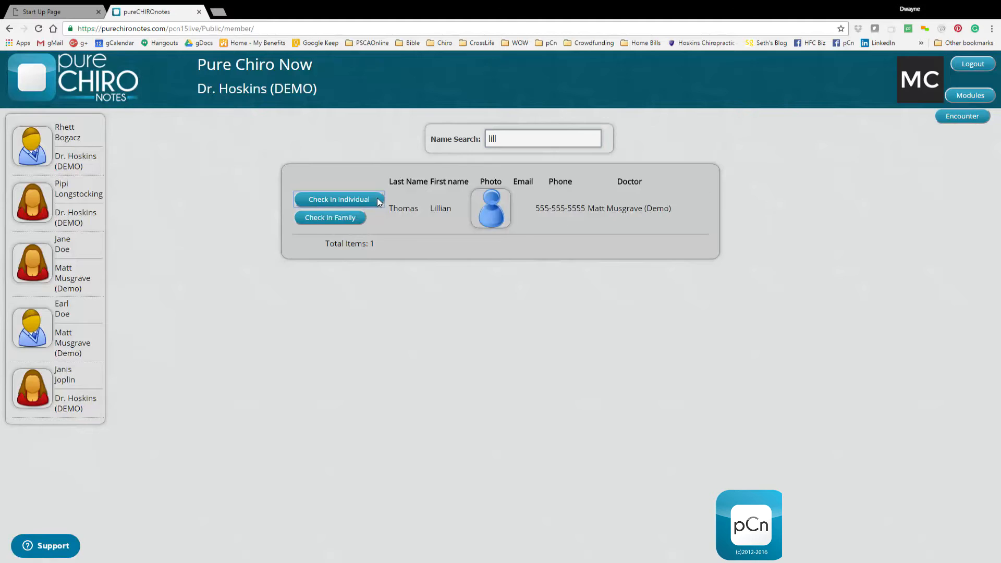
Step: Open the re-checked-in client's session and review the 23-Sep-2016 encounter in the client history
click(40, 447)
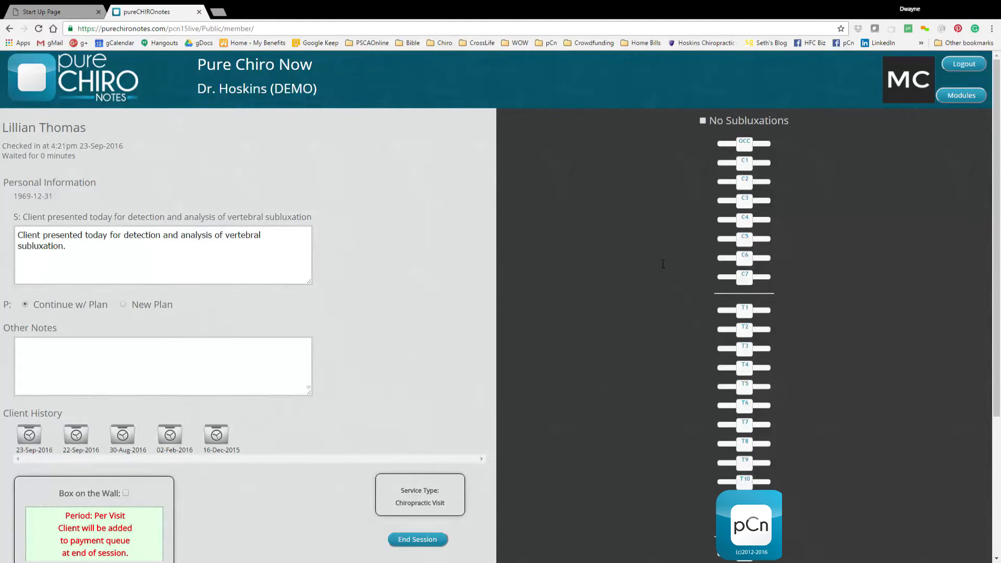
scroll(578, 349, down, 4)
scroll(593, 339, up, 4)
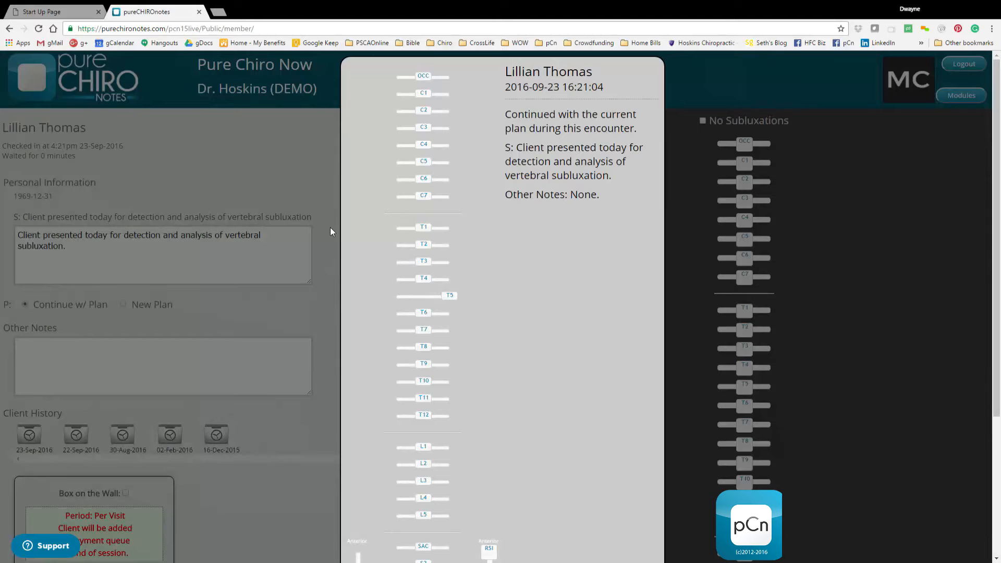
scroll(548, 264, down, 2)
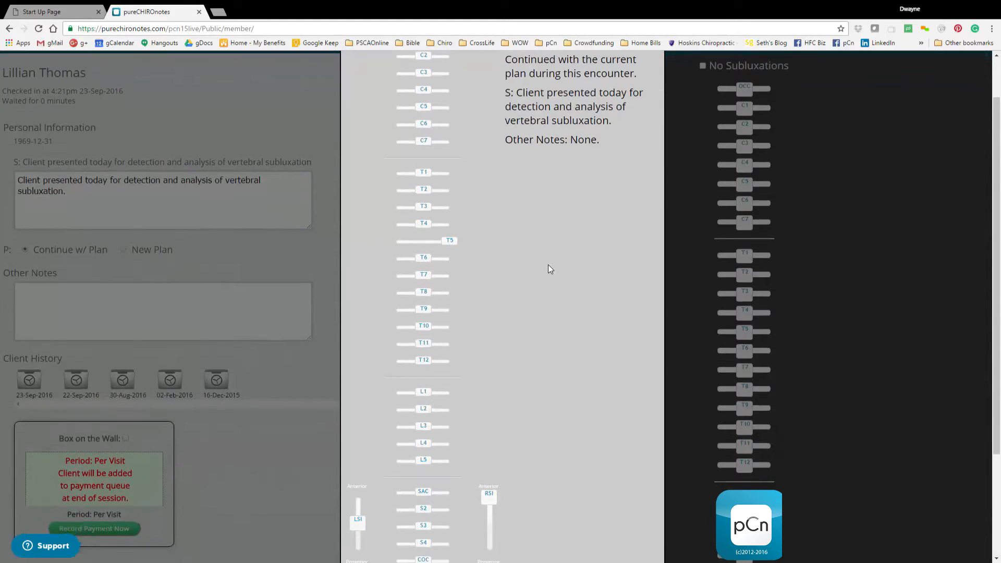
scroll(549, 267, up, 2)
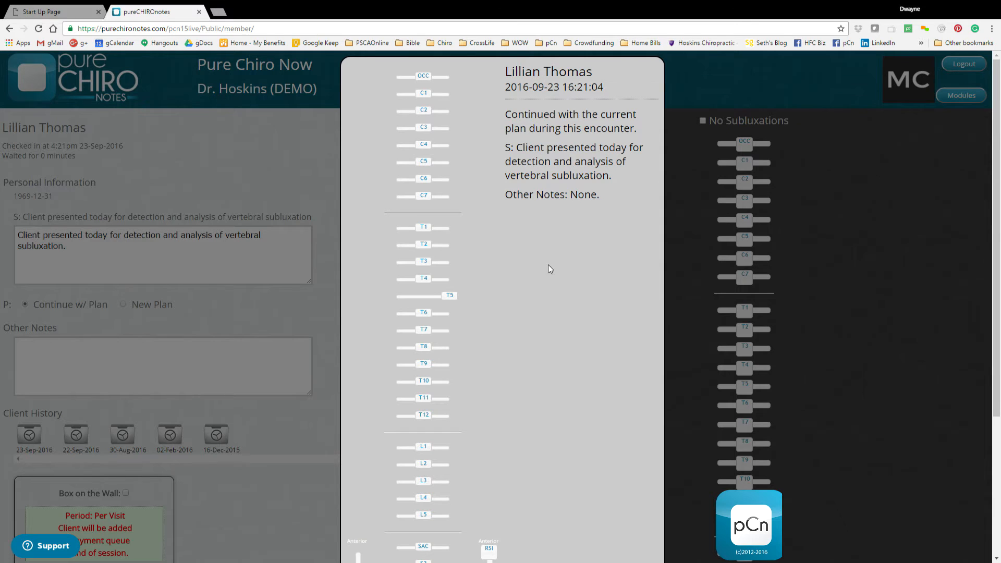
click(285, 427)
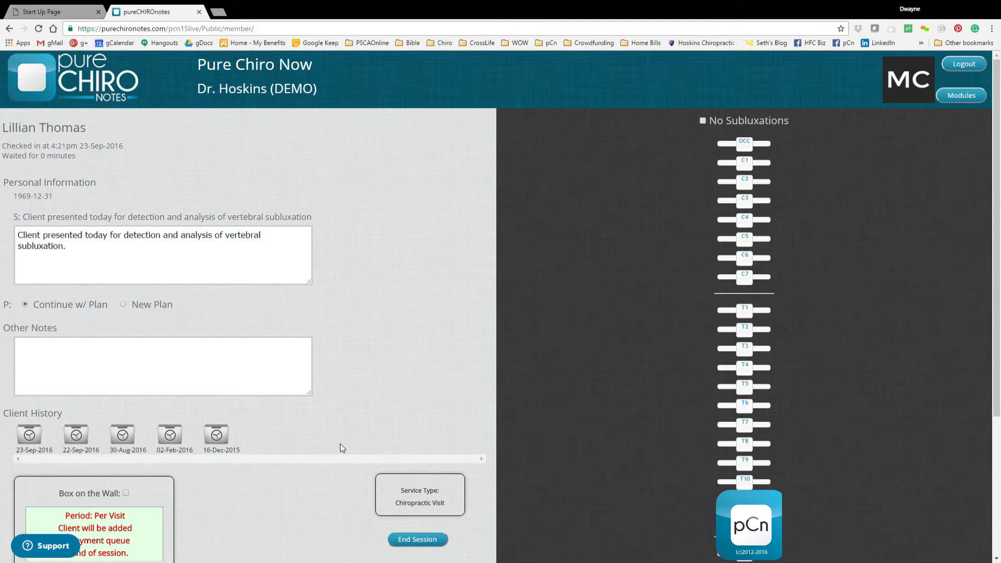
Step: Mark C7 and T2 to the right and T1 and T3 to the left on the spine chart
click(759, 279)
click(721, 312)
click(763, 330)
click(721, 349)
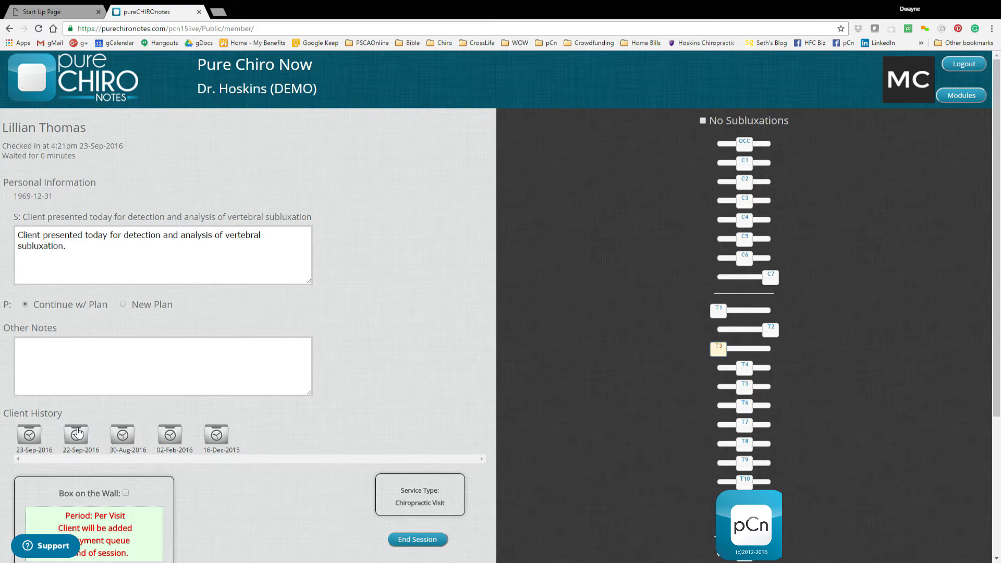
Step: Review the 23-Sep-2016 encounter in the client history once more and look over the current session page
click(31, 443)
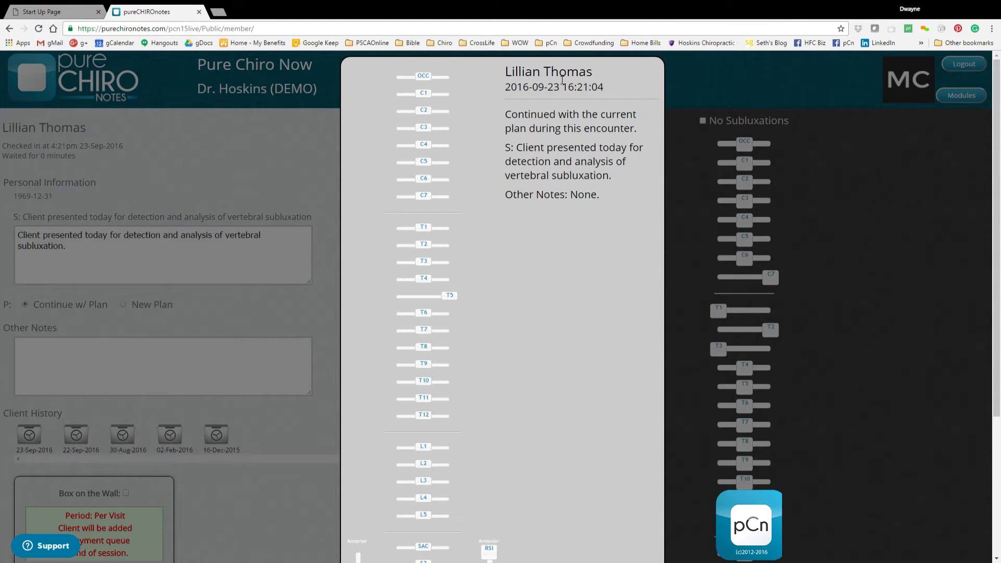
click(313, 163)
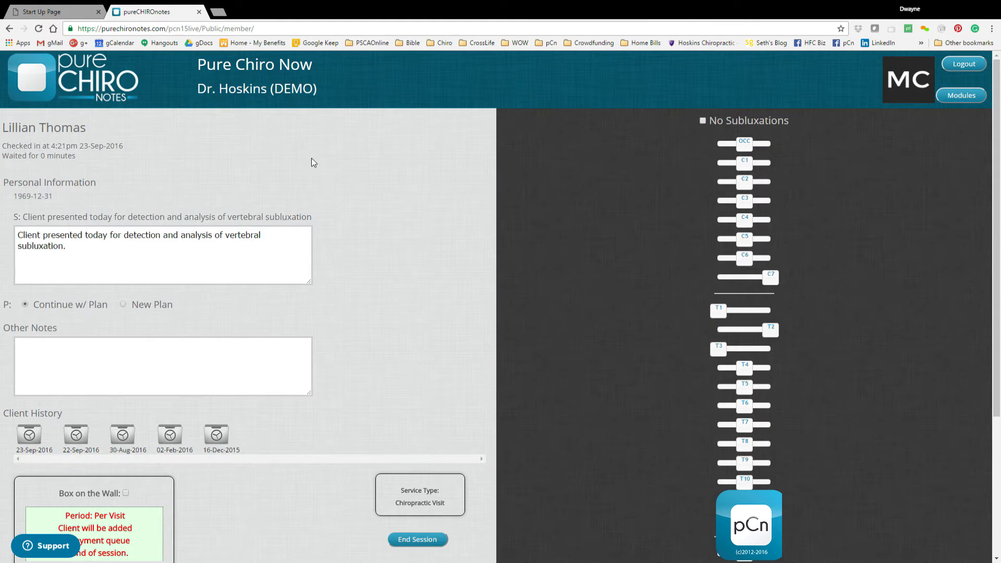
scroll(440, 252, down, 3)
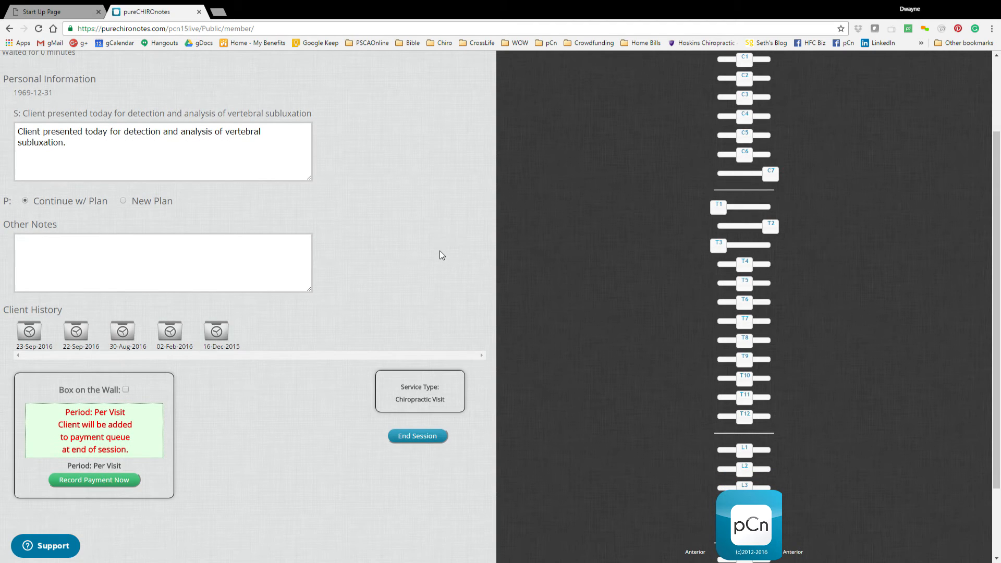
scroll(441, 253, up, 3)
Step: Leave the session for the encounter waiting list and remove all clients except the last one in the queue
click(968, 97)
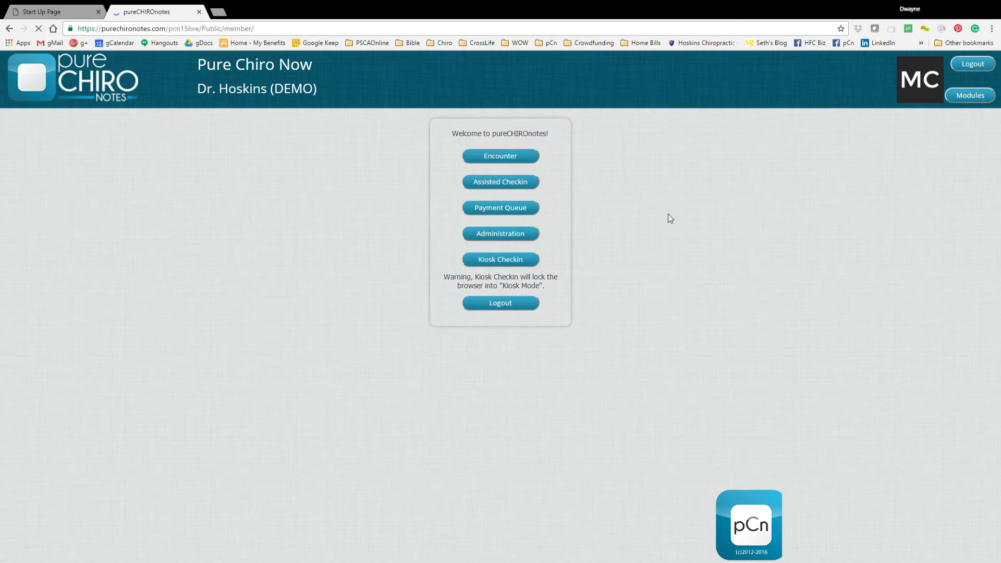
click(505, 157)
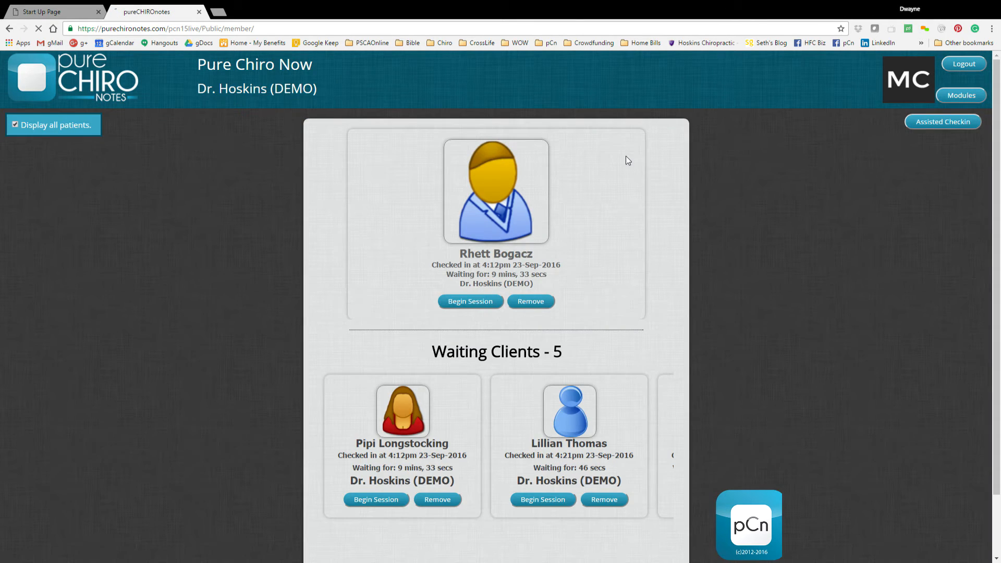
click(536, 303)
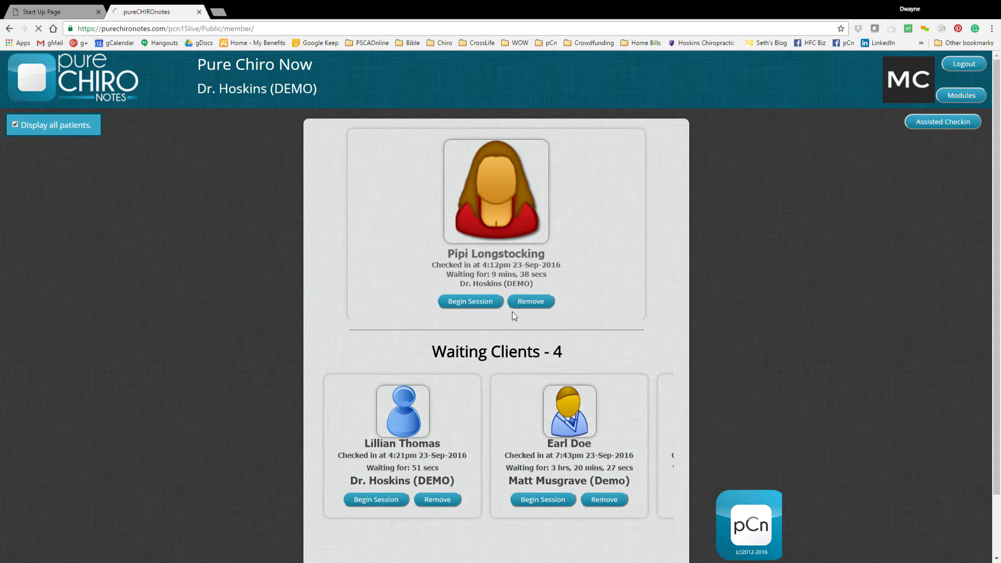
click(434, 499)
click(531, 302)
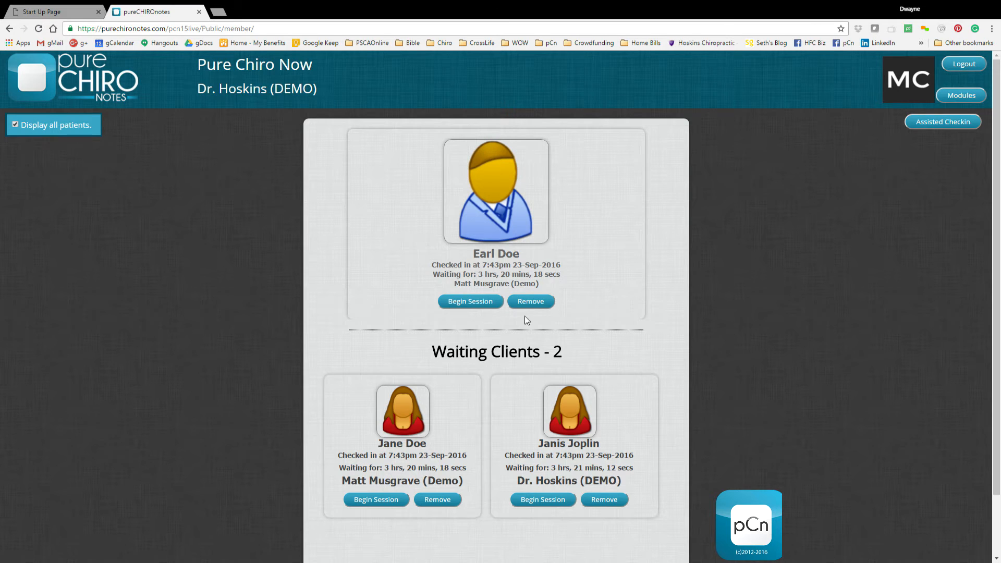
click(529, 304)
click(539, 306)
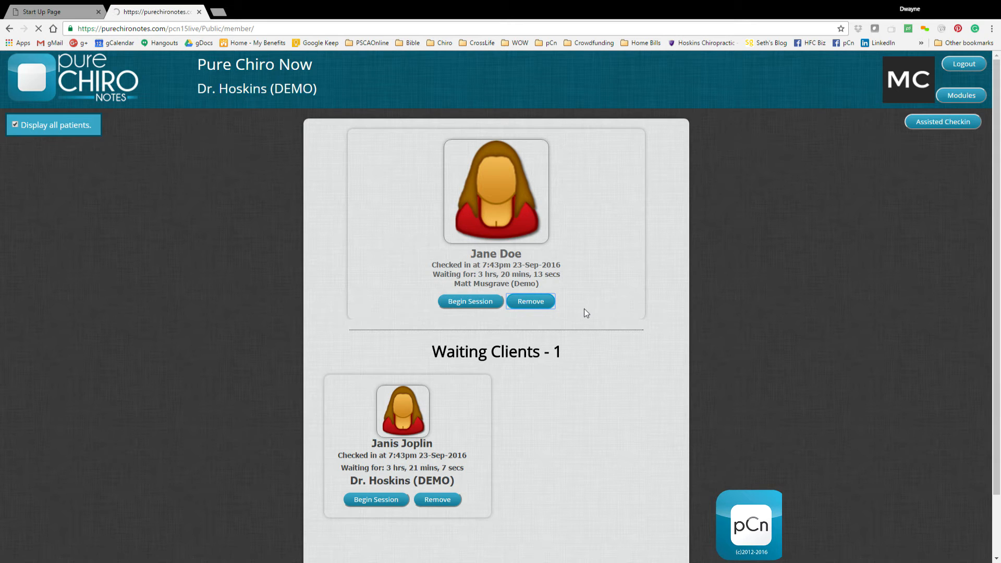
Step: Open the remaining client's session, turn off Box on the Wall to inspect the payment entry options, cancel the entry and turn it back on
click(476, 302)
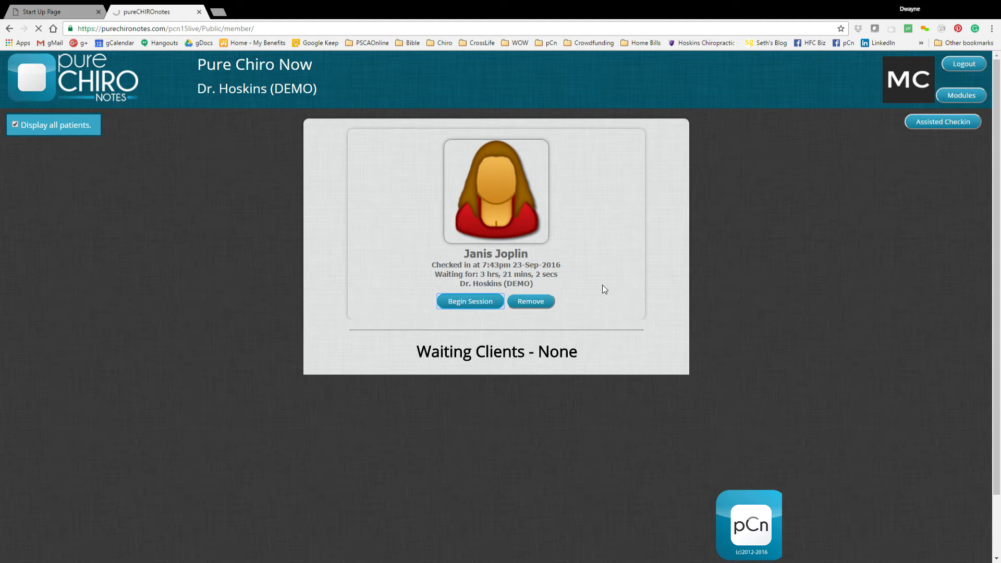
scroll(474, 276, down, 1)
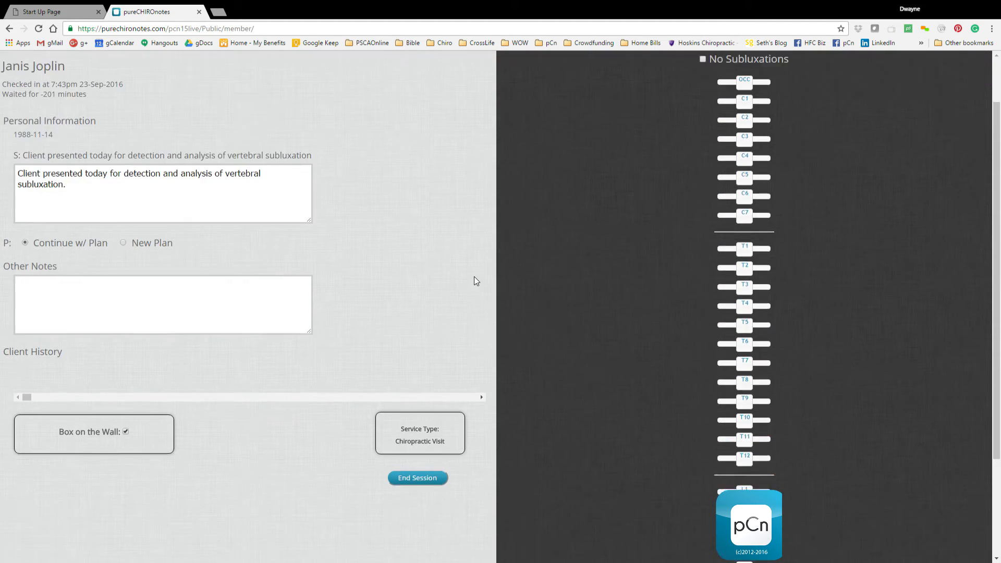
scroll(474, 277, down, 3)
scroll(473, 276, up, 2)
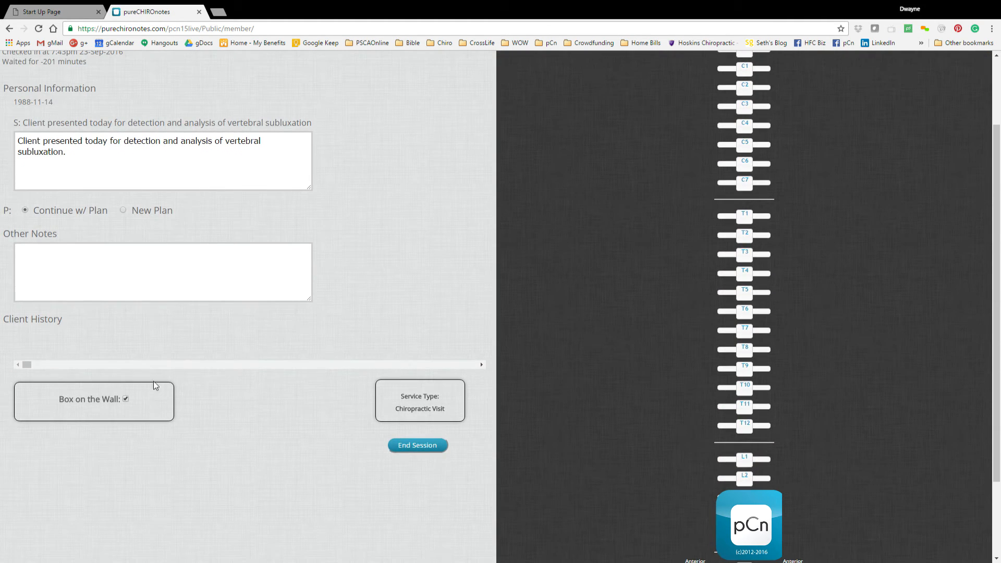
click(125, 400)
click(116, 462)
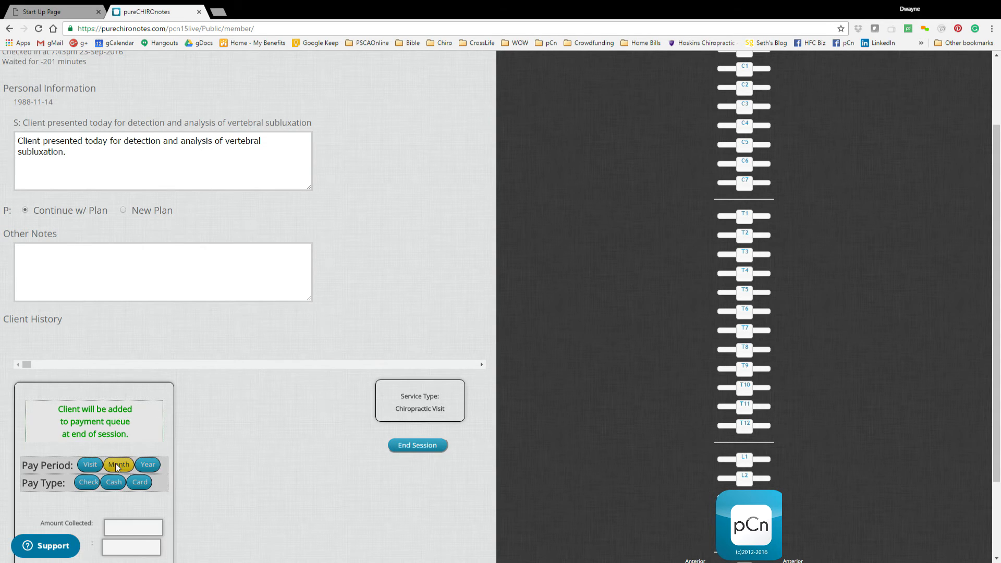
scroll(183, 442, down, 2)
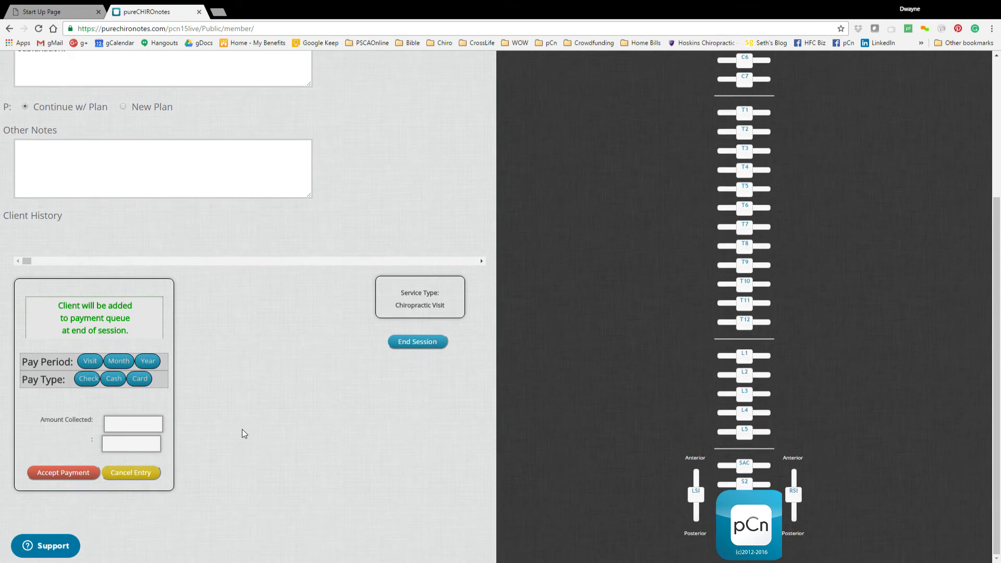
click(130, 472)
click(125, 297)
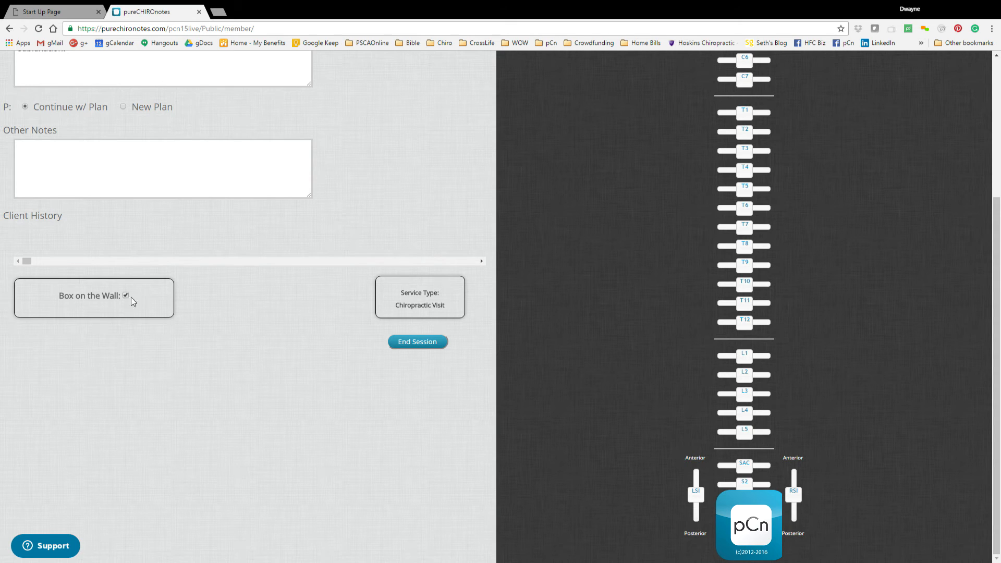
Step: Leave and reopen the remaining client's session from the waiting list, and enter "blah bah blah first visit stuff." in Other Notes
scroll(228, 386, up, 4)
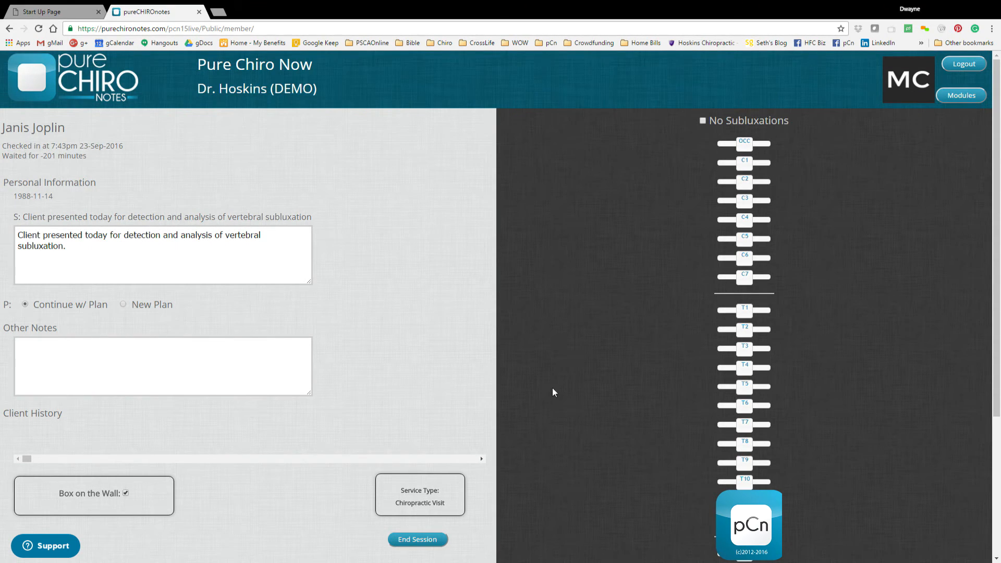
scroll(552, 386, down, 1)
scroll(552, 392, up, 1)
click(965, 98)
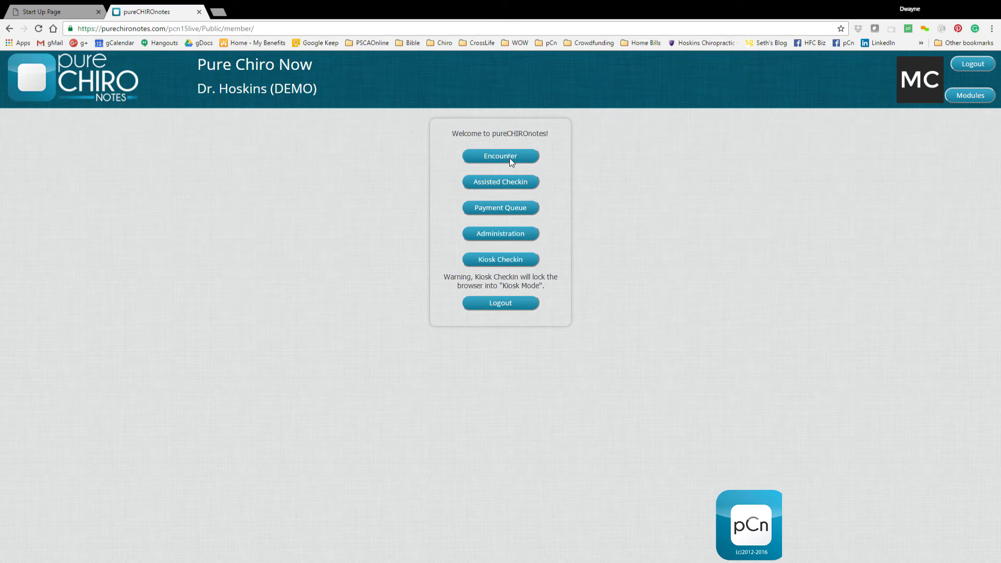
click(510, 159)
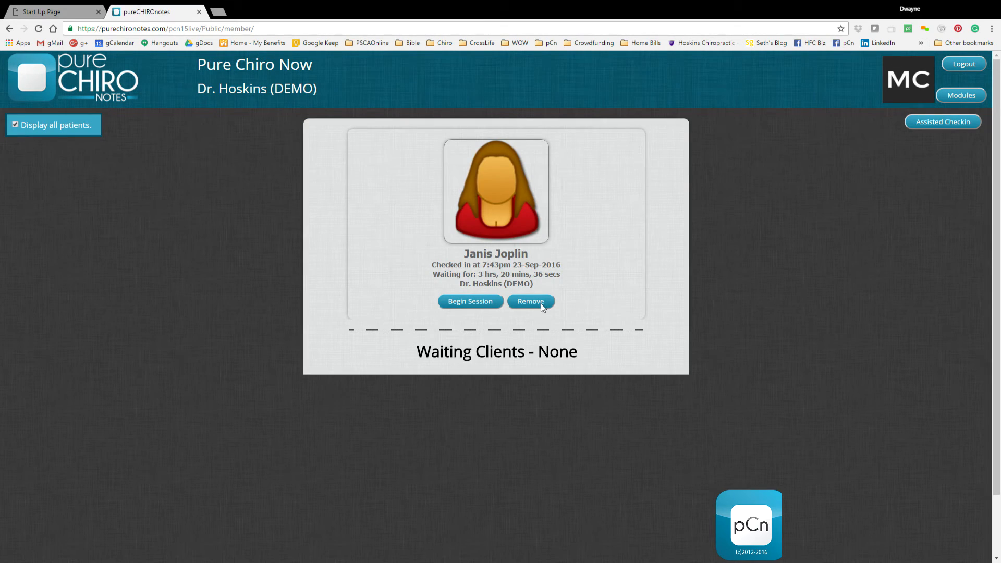
click(477, 301)
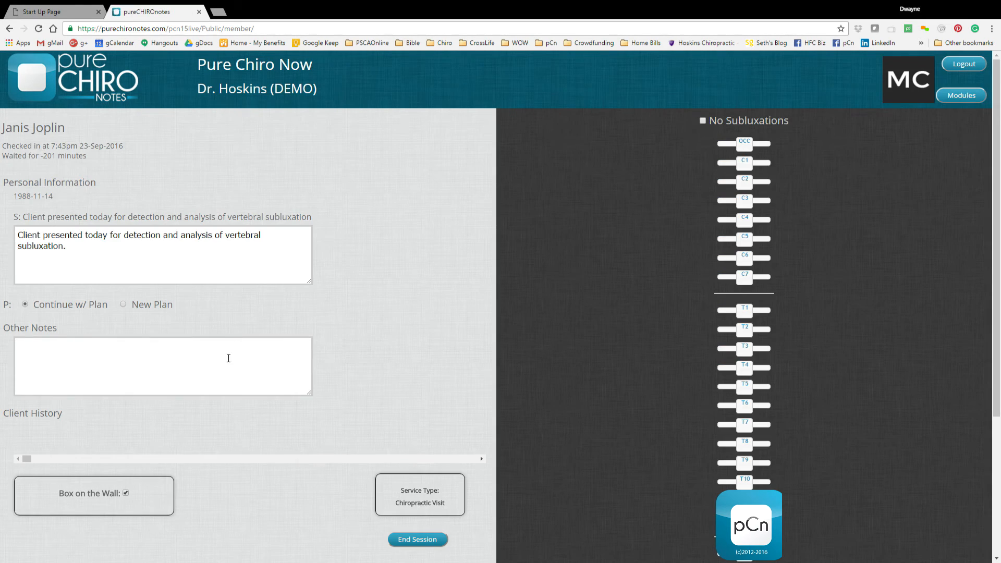
click(228, 358)
text(blah bah blah )
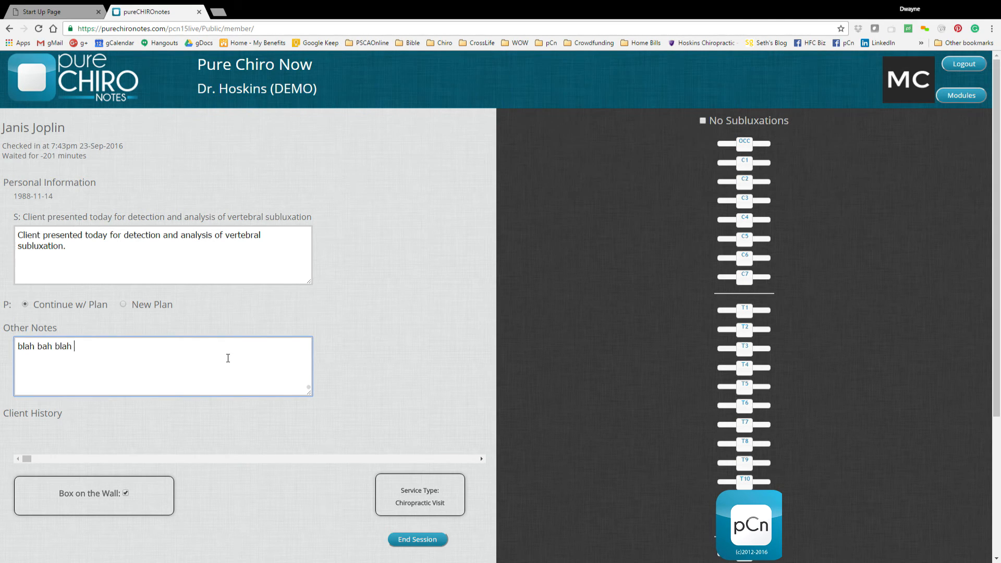
text(first visit stuff.)
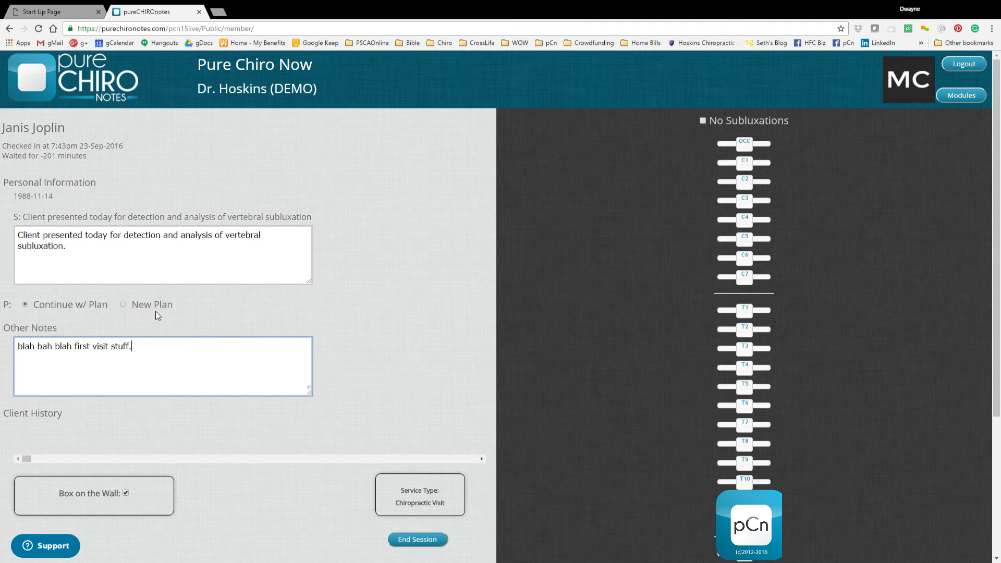
Step: Switch the client to a new plan of "3/WK for 2 weeks then re-eval"
click(123, 305)
click(147, 320)
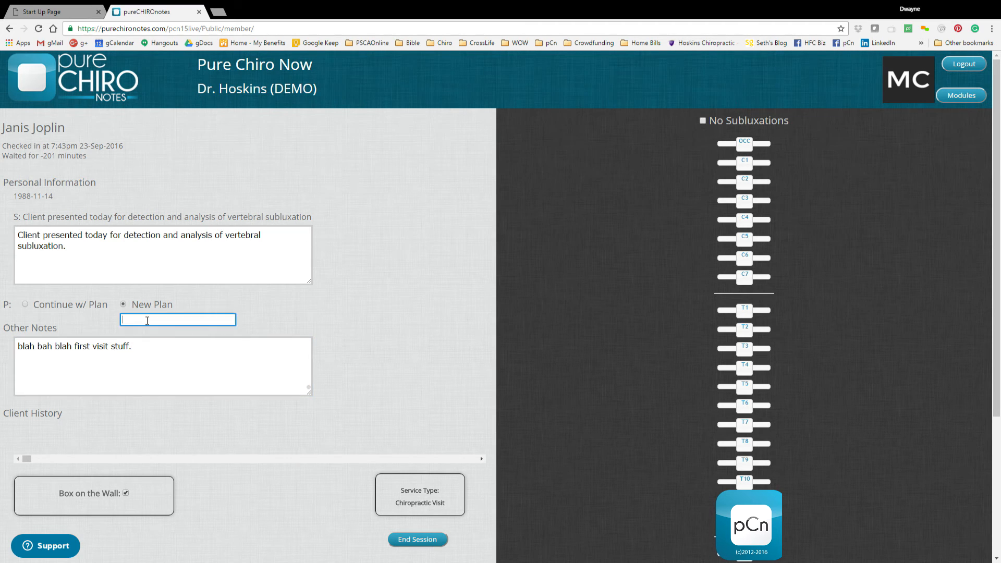
text(3/wk for 2)
key(Down)
key(Return)
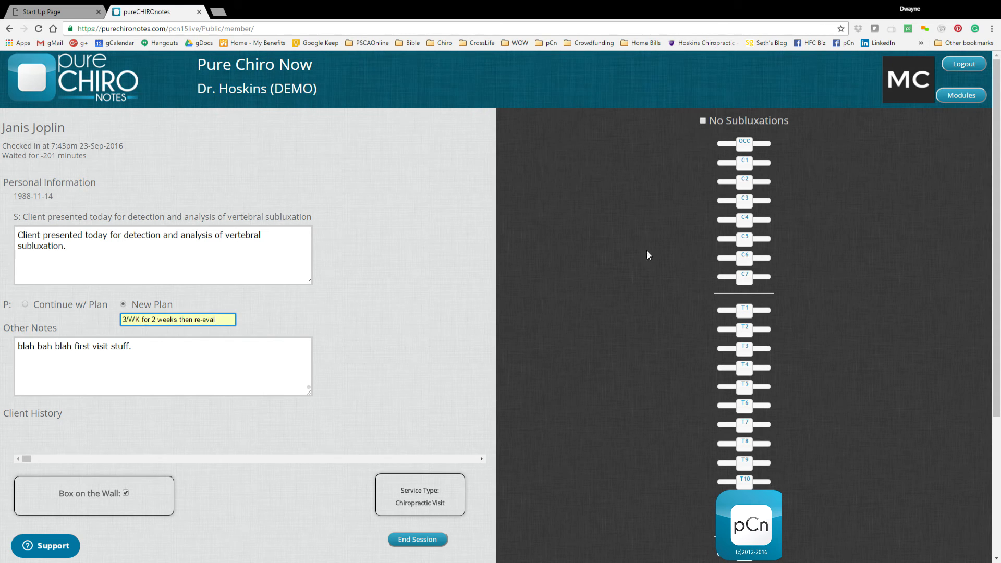
Step: Mark C3 to the left and SAC and L5 to the right on the spine chart, and end the session
click(724, 201)
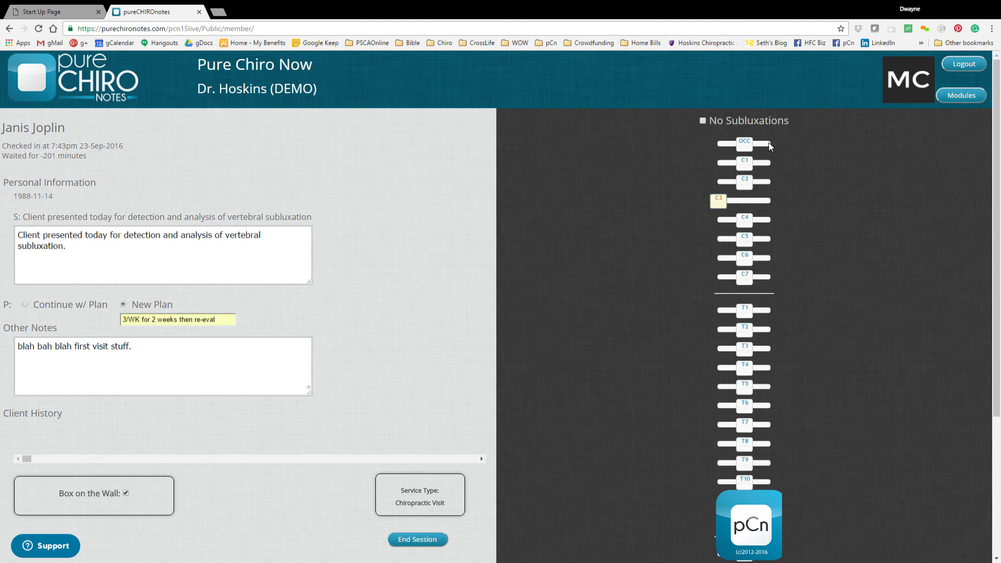
scroll(802, 365, down, 4)
click(768, 465)
click(769, 432)
click(426, 344)
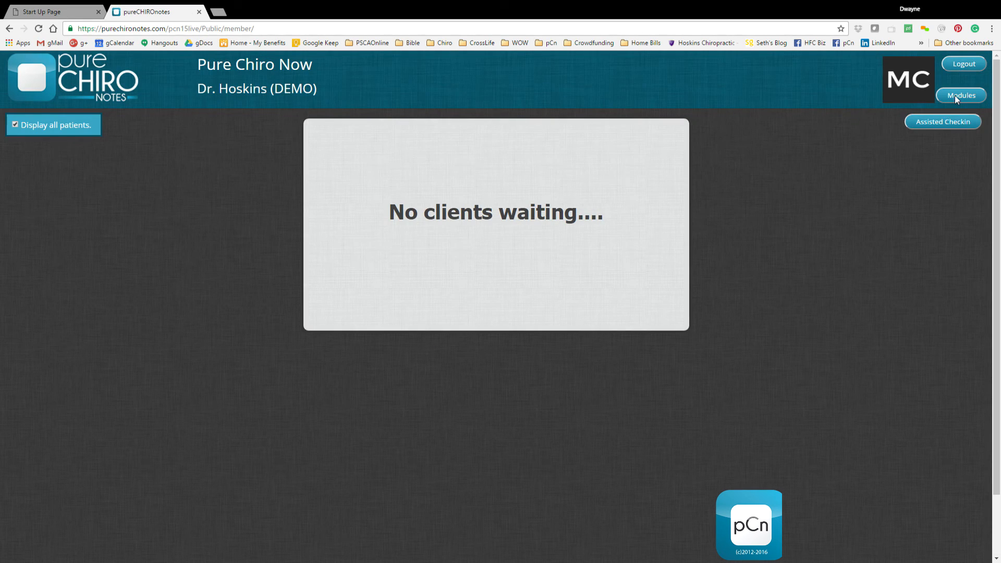
Step: Open the Assisted Checkin module
click(954, 96)
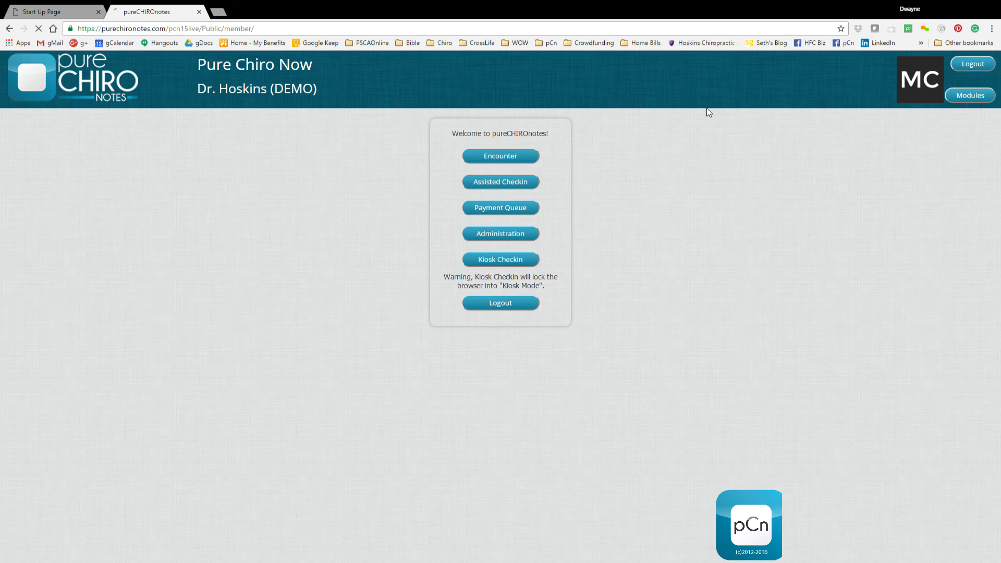
click(516, 183)
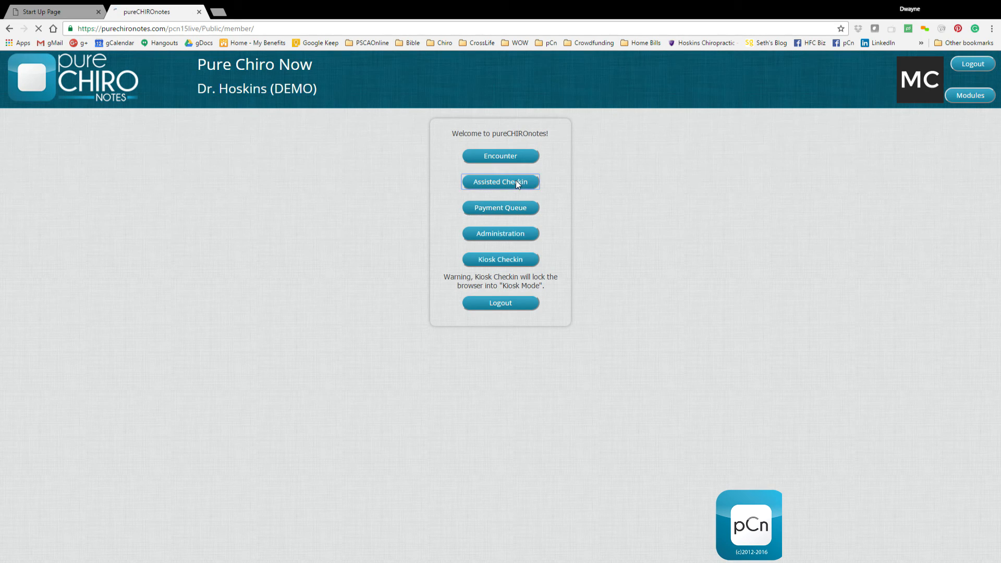